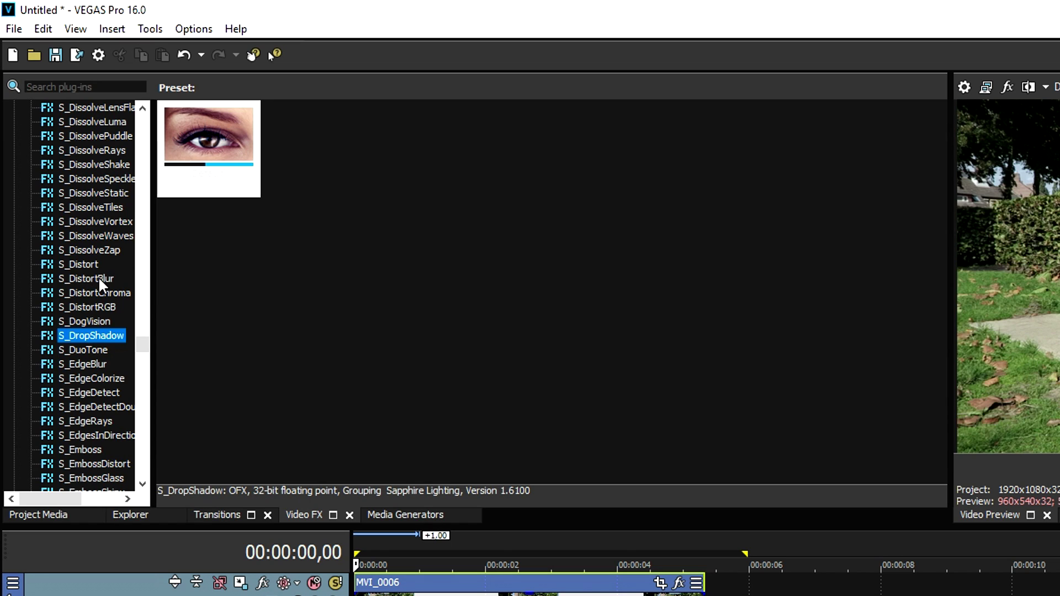
# Scroll the Video FX list up and select Bézier Masking to reveal its Circle, Square and Diamond presets
pyautogui.scroll(12, 99, 276)
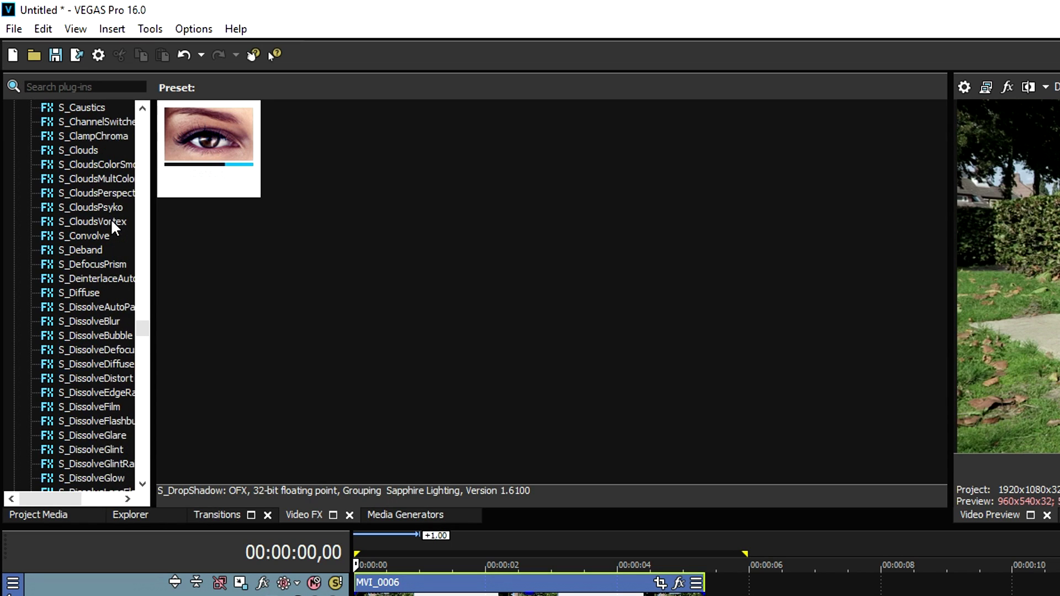
pyautogui.scroll(20, 108, 216)
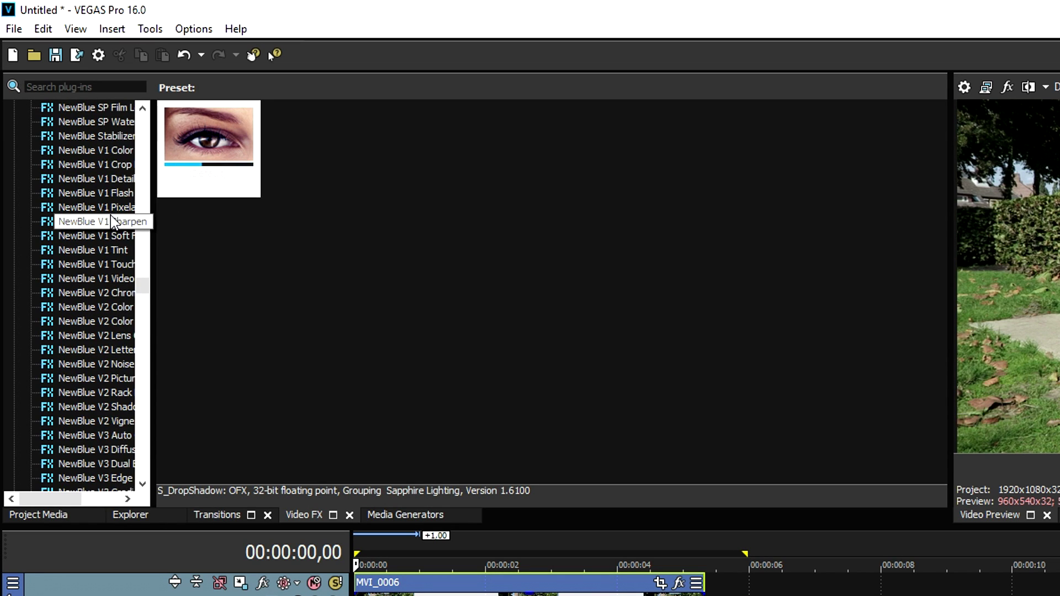
pyautogui.scroll(15, 115, 220)
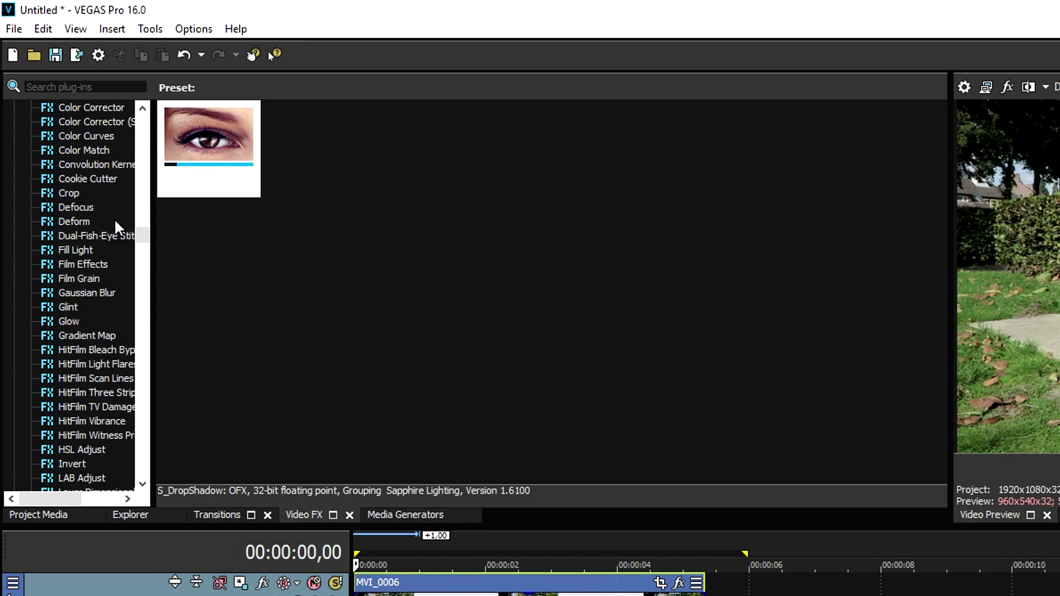
pyautogui.scroll(1, 105, 207)
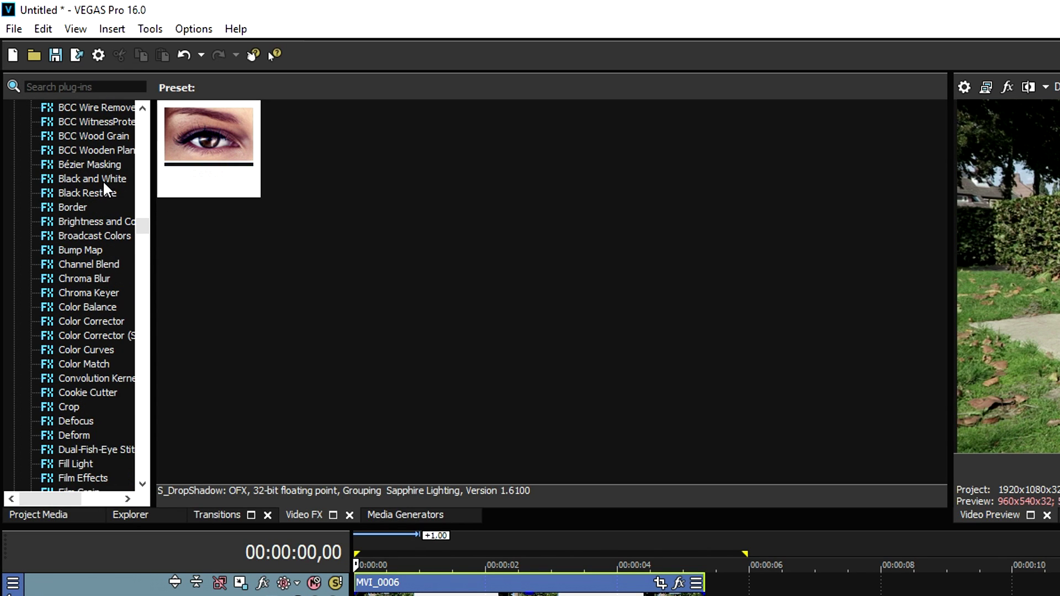
pyautogui.click(91, 121)
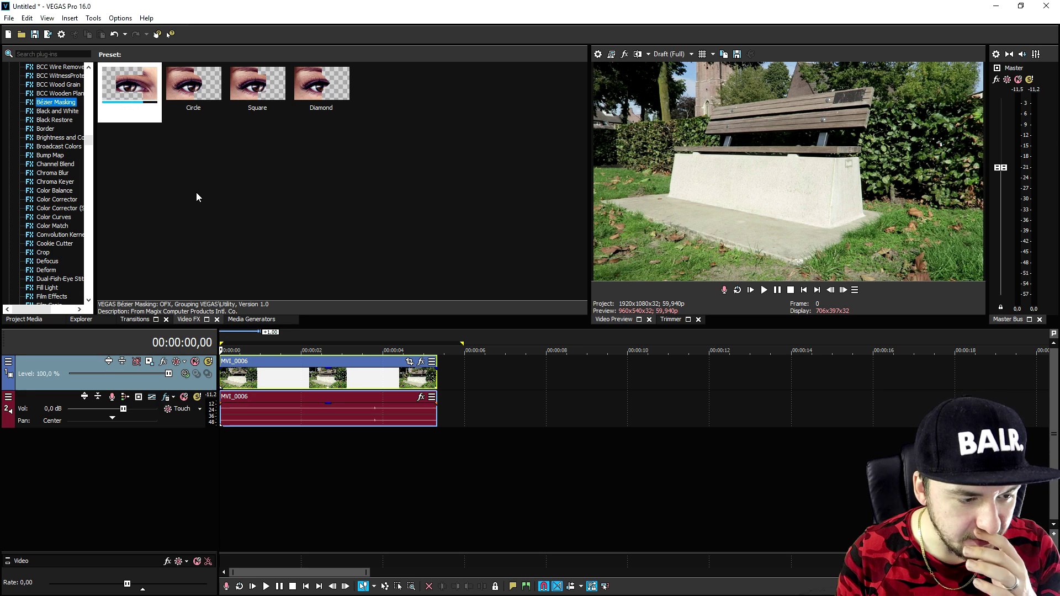
# Drop Bézier Masking onto MVI_0006 and reshape its rectangle into a narrow, tilted mask over the bench side
pyautogui.moveTo(126, 92); pyautogui.dragTo(312, 377)
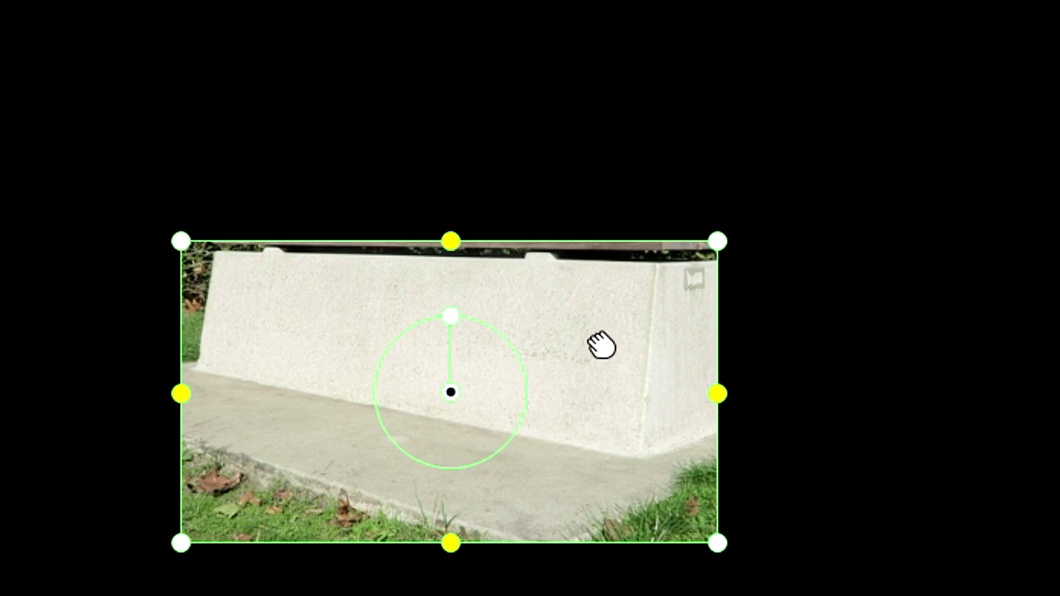
pyautogui.moveTo(450, 542); pyautogui.dragTo(446, 478)
pyautogui.moveTo(490, 326); pyautogui.dragTo(500, 327)
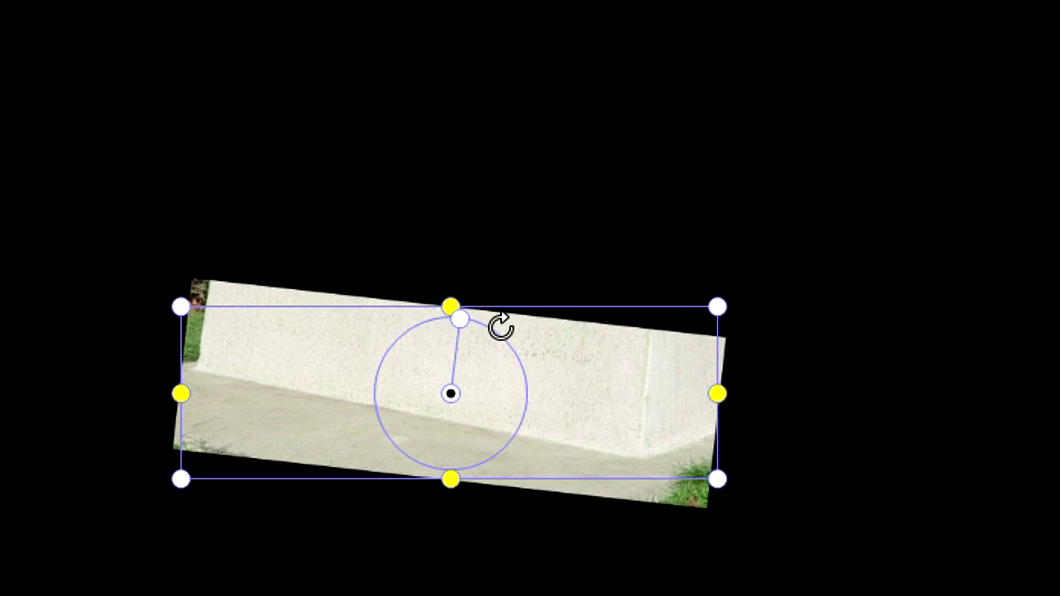
pyautogui.moveTo(522, 366); pyautogui.dragTo(517, 363)
pyautogui.moveTo(525, 311); pyautogui.dragTo(532, 309)
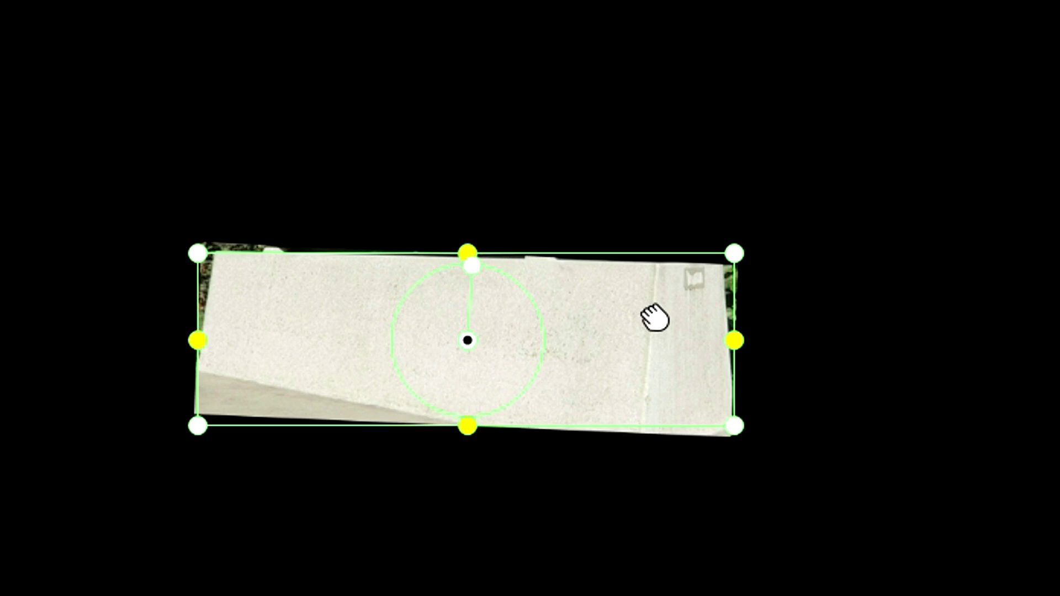
pyautogui.moveTo(196, 341); pyautogui.dragTo(216, 341)
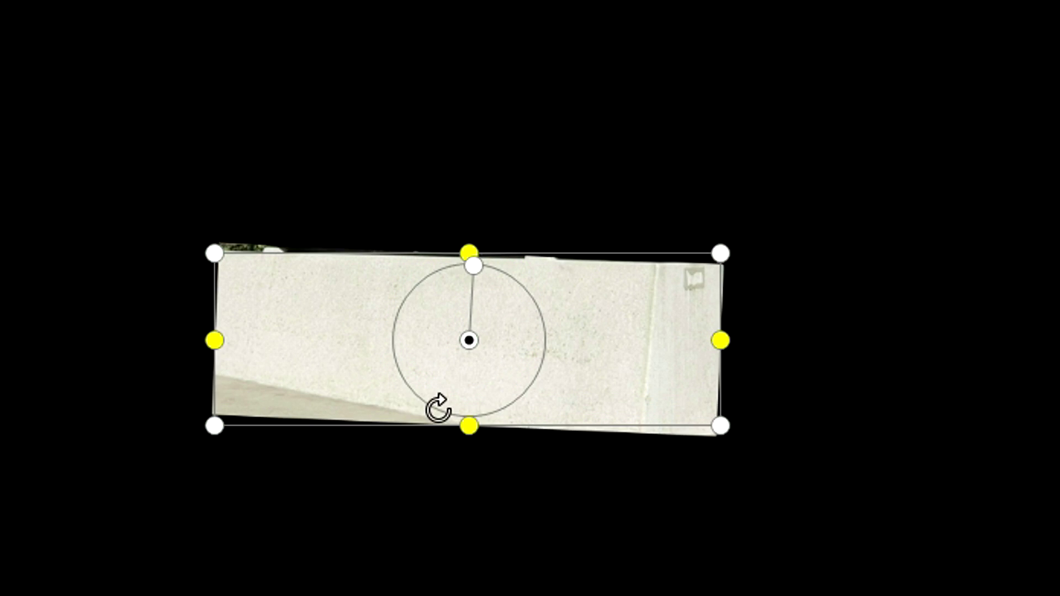
pyautogui.moveTo(469, 426); pyautogui.dragTo(476, 409)
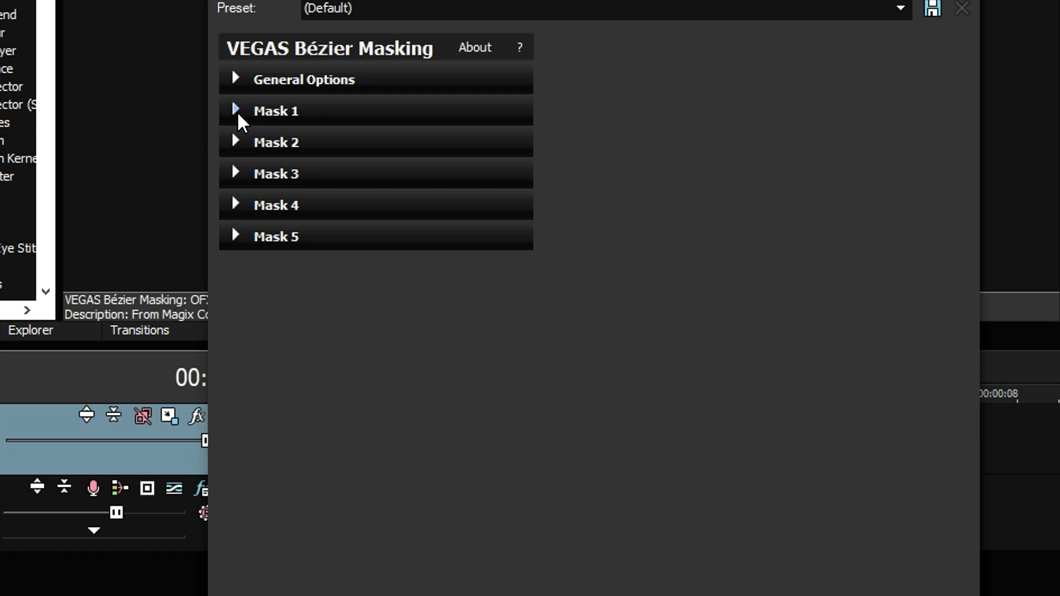
# Expand Mask 1's Tracking controls, nudge the mask onto the bench, and track it through the clip
pyautogui.click(183, 211)
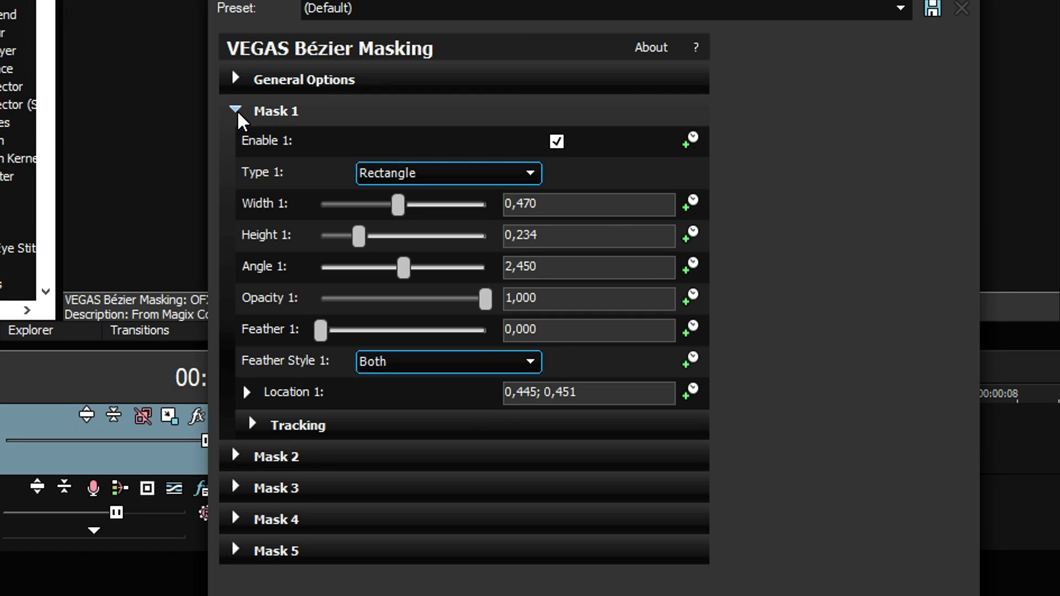
pyautogui.click(254, 425)
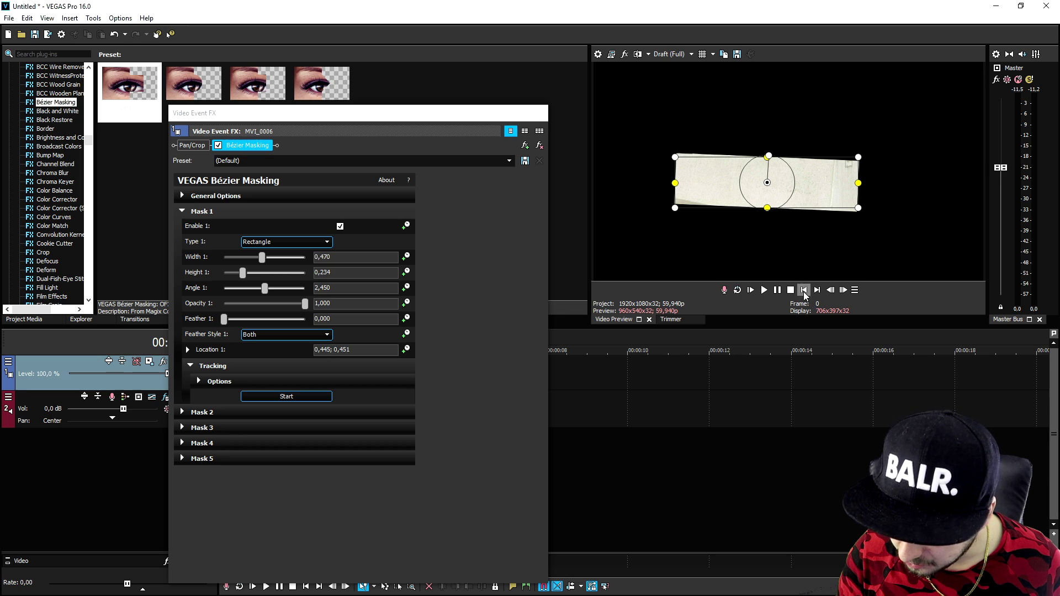
pyautogui.moveTo(442, 109)
pyautogui.mouseDown()
pyautogui.moveTo(602, 93)
pyautogui.moveTo(454, 100)
pyautogui.mouseUp()
pyautogui.moveTo(814, 184); pyautogui.dragTo(807, 176)
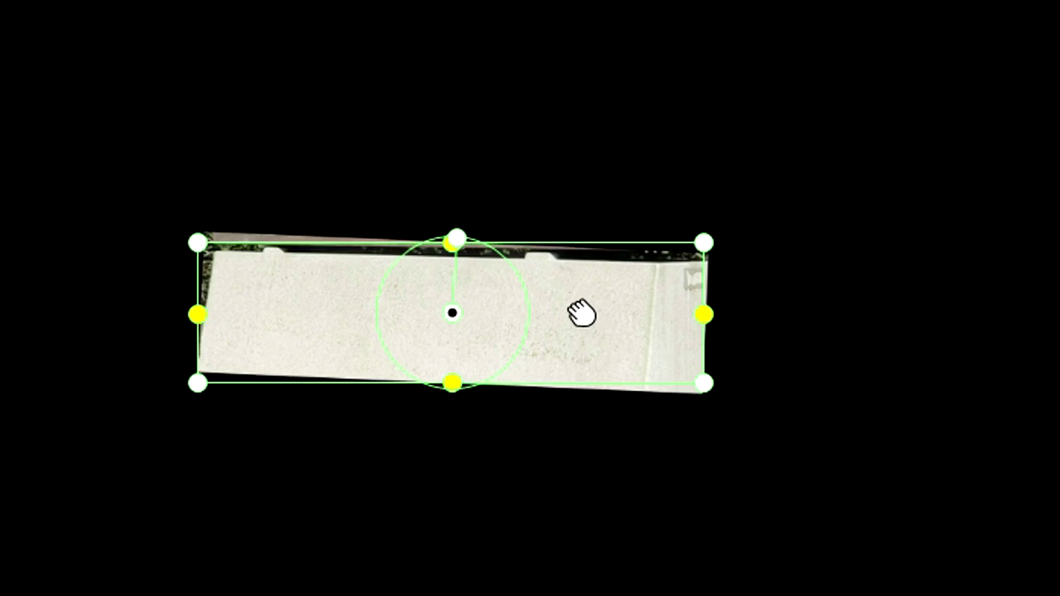
pyautogui.moveTo(582, 313); pyautogui.dragTo(601, 326)
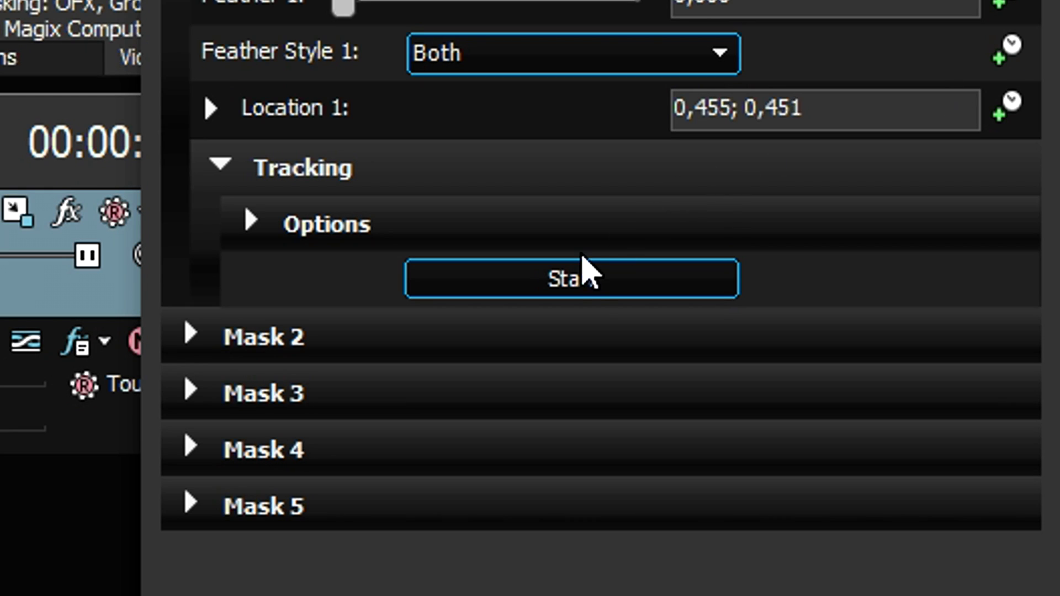
pyautogui.click(595, 296)
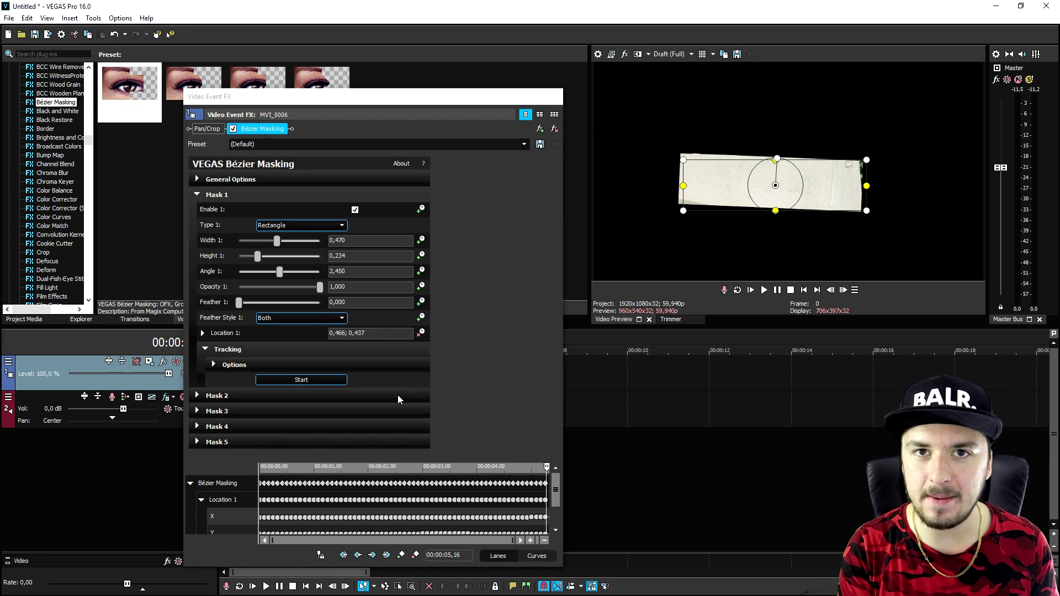
# Close the Video Event FX window and browse Tools > Scripting without choosing anything
pyautogui.click(556, 98)
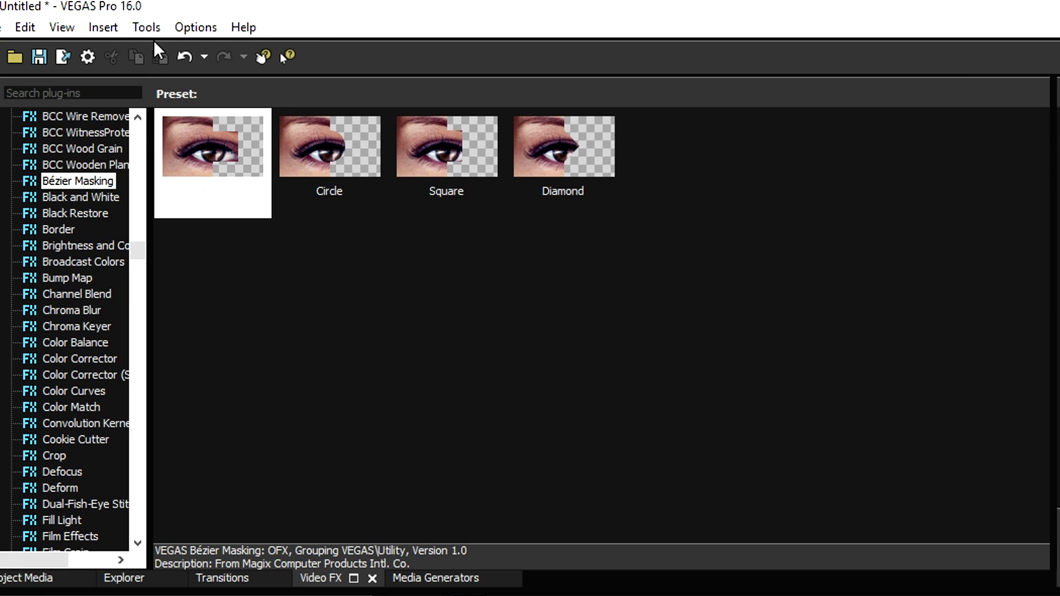
pyautogui.click(146, 27)
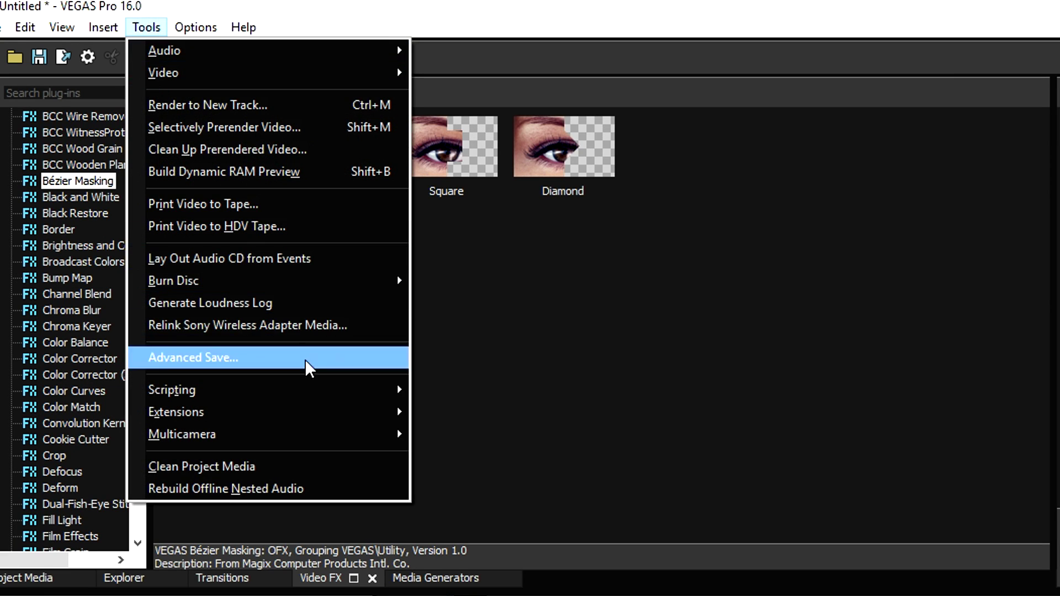
pyautogui.moveTo(322, 390)
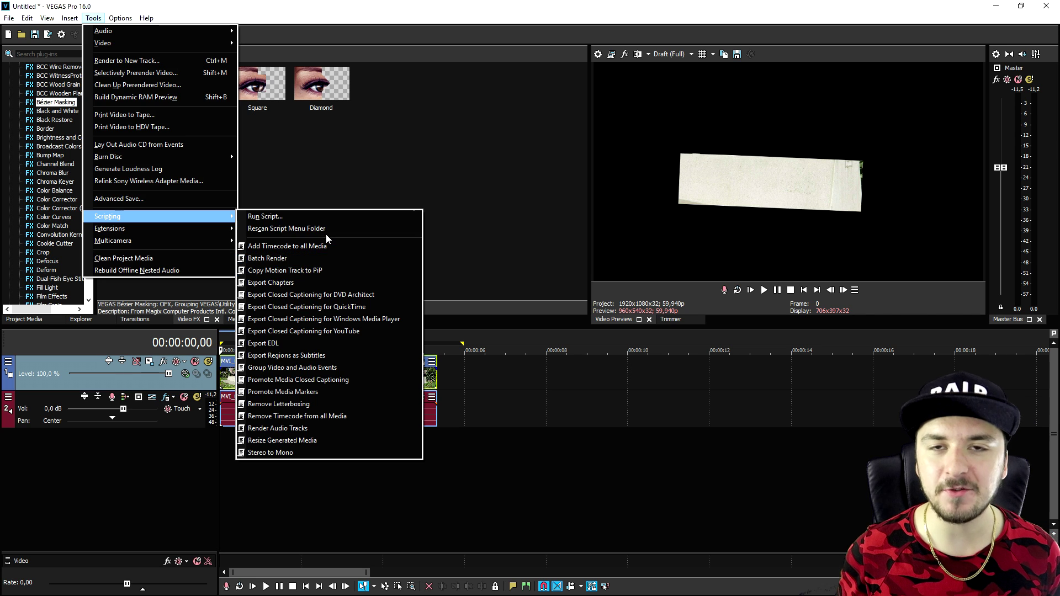
pyautogui.click(355, 12)
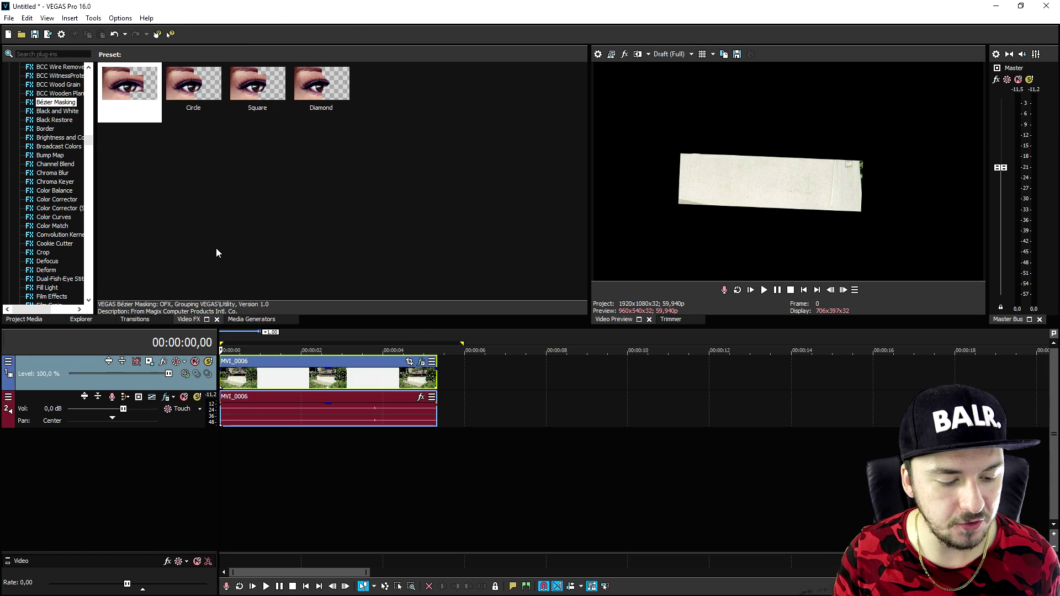
# Add the default Titles & Text preset to the timeline above MVI_0006
pyautogui.click(240, 320)
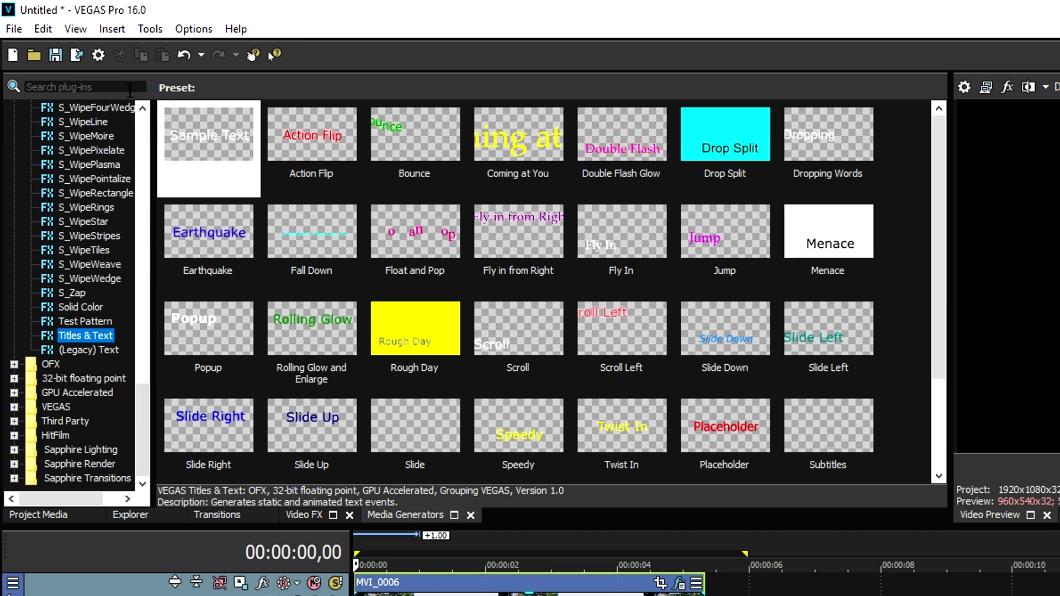
pyautogui.click(200, 134)
pyautogui.moveTo(201, 134); pyautogui.dragTo(424, 544)
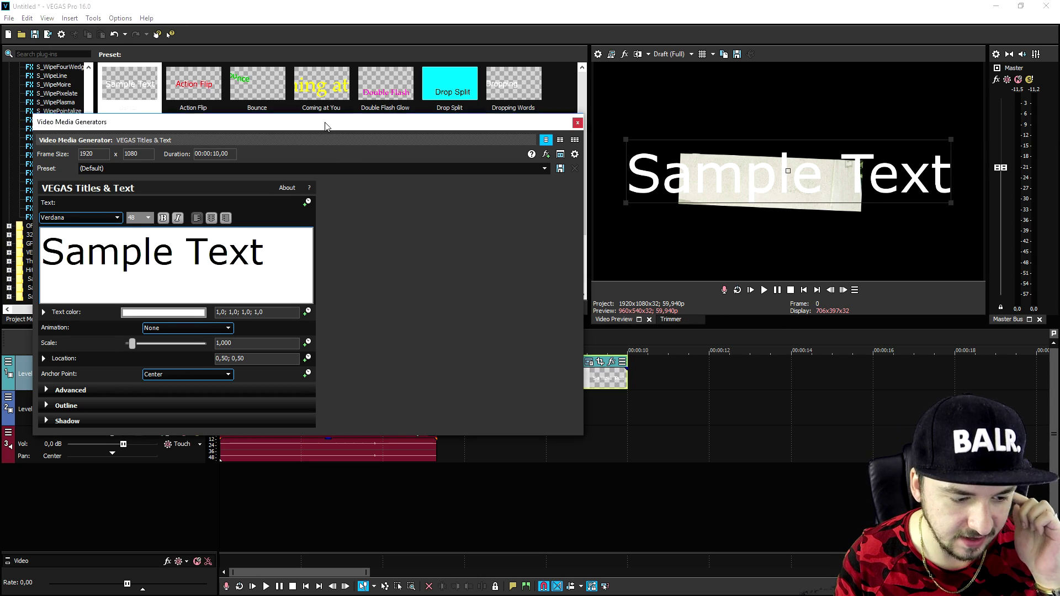
# Replace the sample text with 'Motion Track', close the generator, and select the extra title clip
pyautogui.moveTo(346, 122); pyautogui.dragTo(373, 112)
pyautogui.click(177, 272)
pyautogui.hotkey('ctrl', 'a')
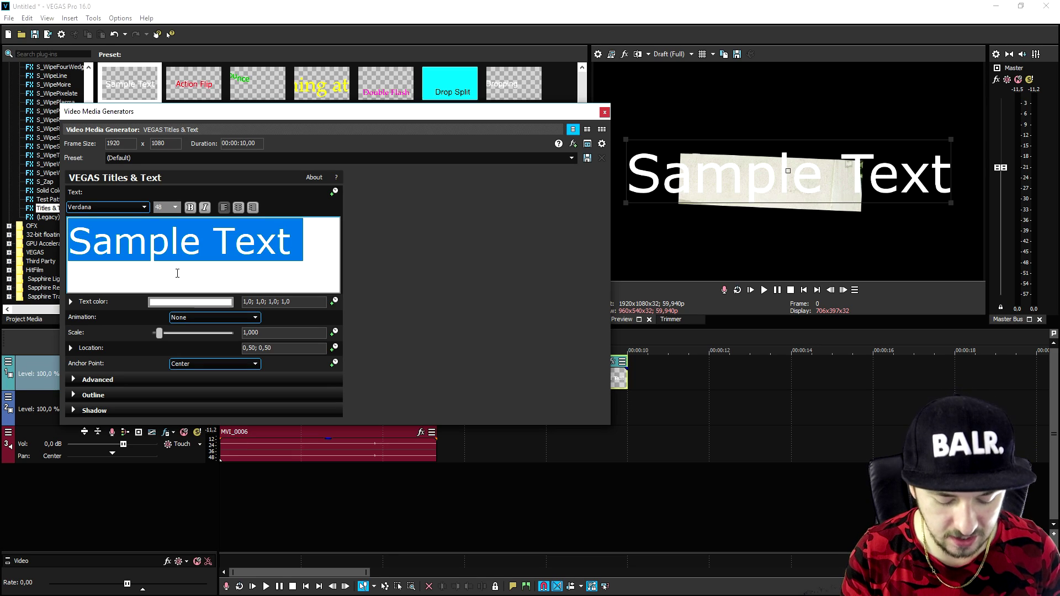
pyautogui.write('Moion')
pyautogui.press('BackSpace')
pyautogui.press('BackSpace')
pyautogui.press('BackSpace')
pyautogui.write('tion Track')
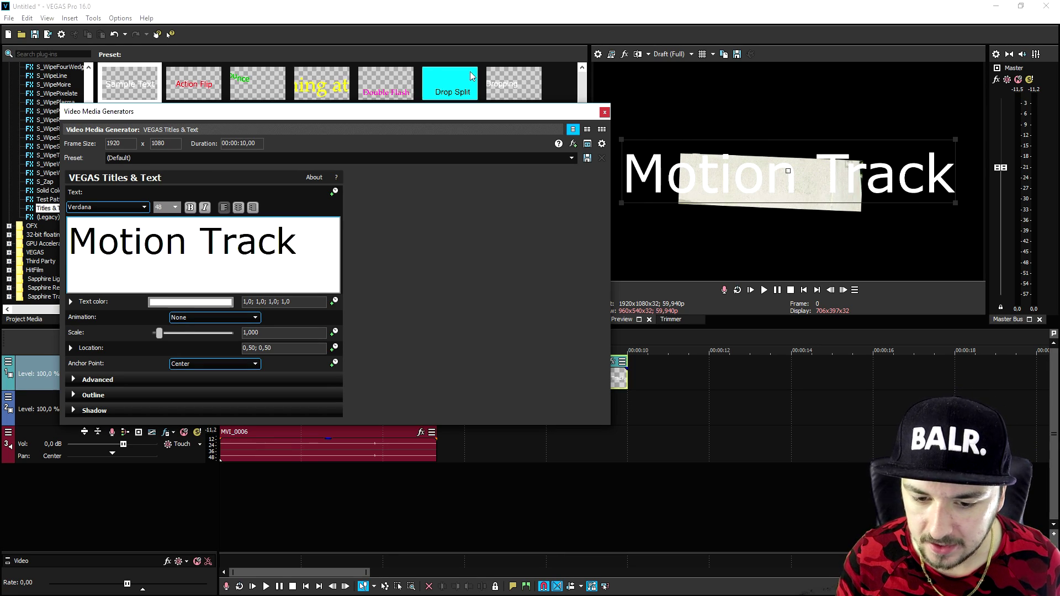
pyautogui.click(604, 112)
pyautogui.click(501, 376)
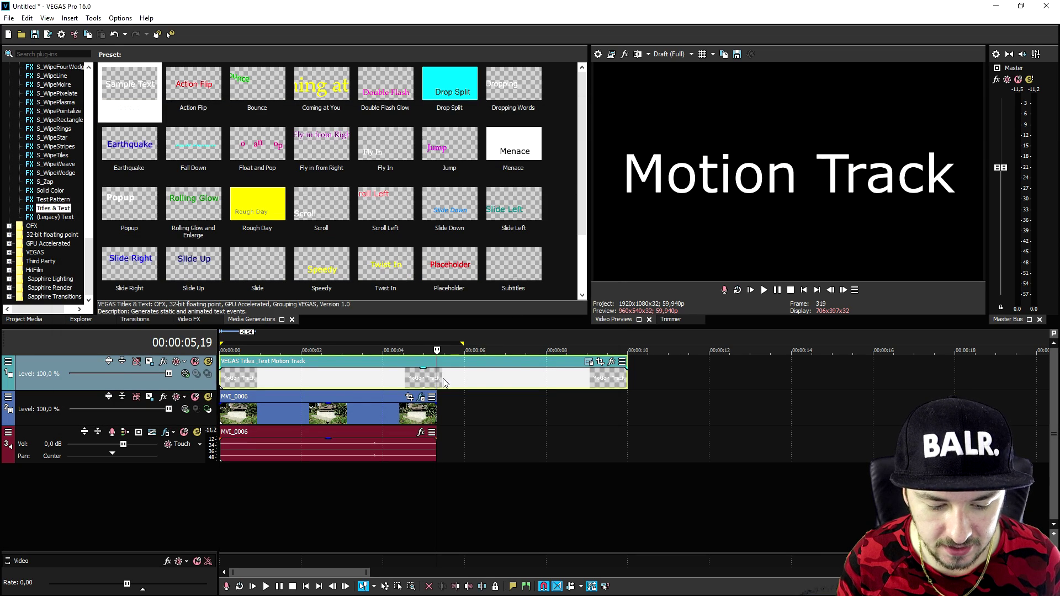
# Delete the extra title event and shrink Track 1's motion frame to about 1037 by 583
pyautogui.press('Delete')
pyautogui.click(360, 378)
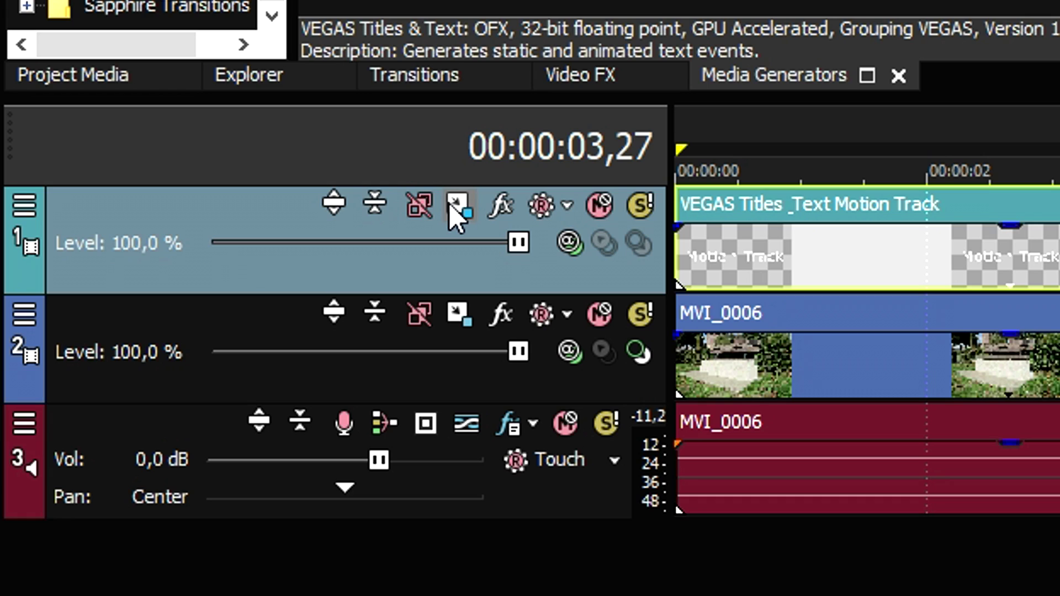
pyautogui.click(456, 210)
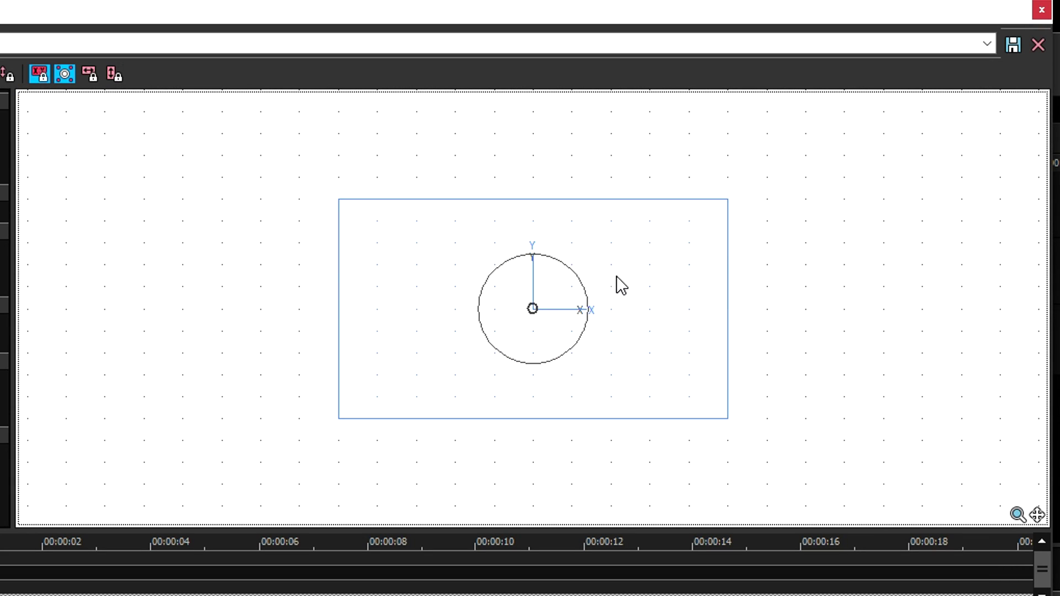
pyautogui.rightClick(727, 200)
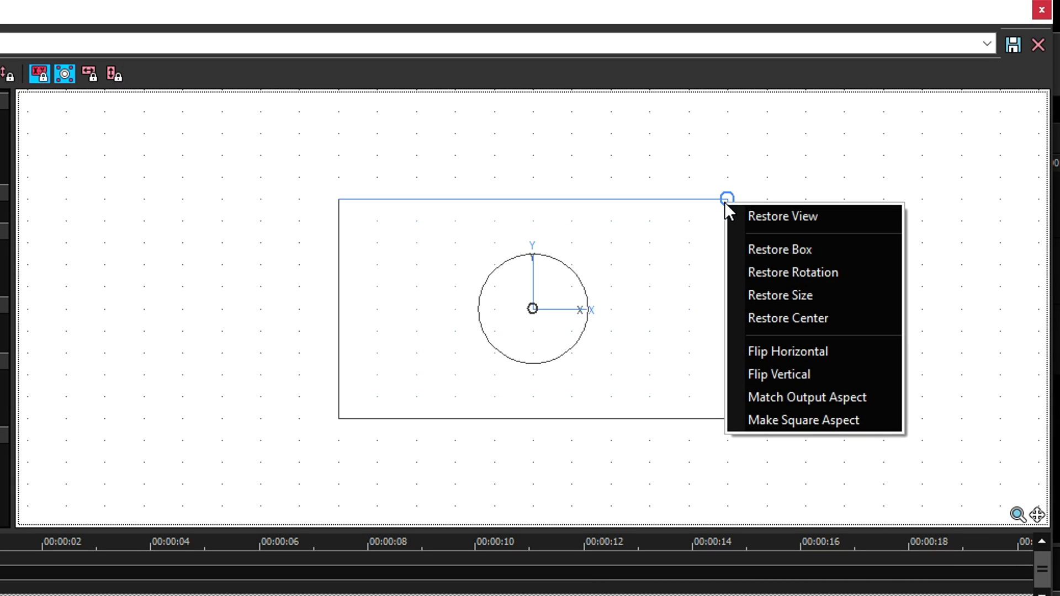
pyautogui.click(722, 187)
pyautogui.moveTo(726, 200); pyautogui.dragTo(691, 218)
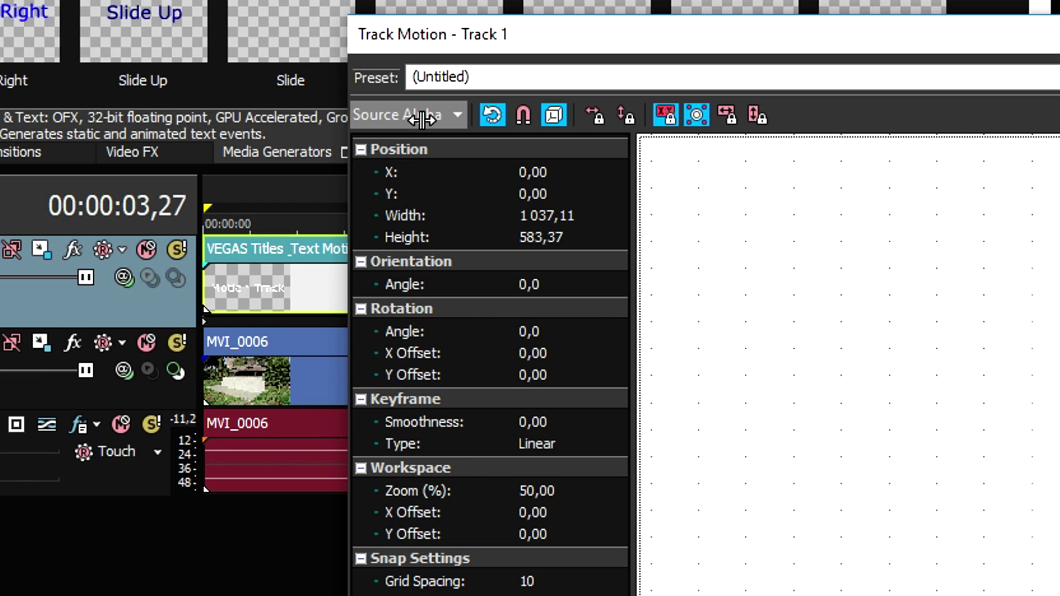
pyautogui.click(314, 303)
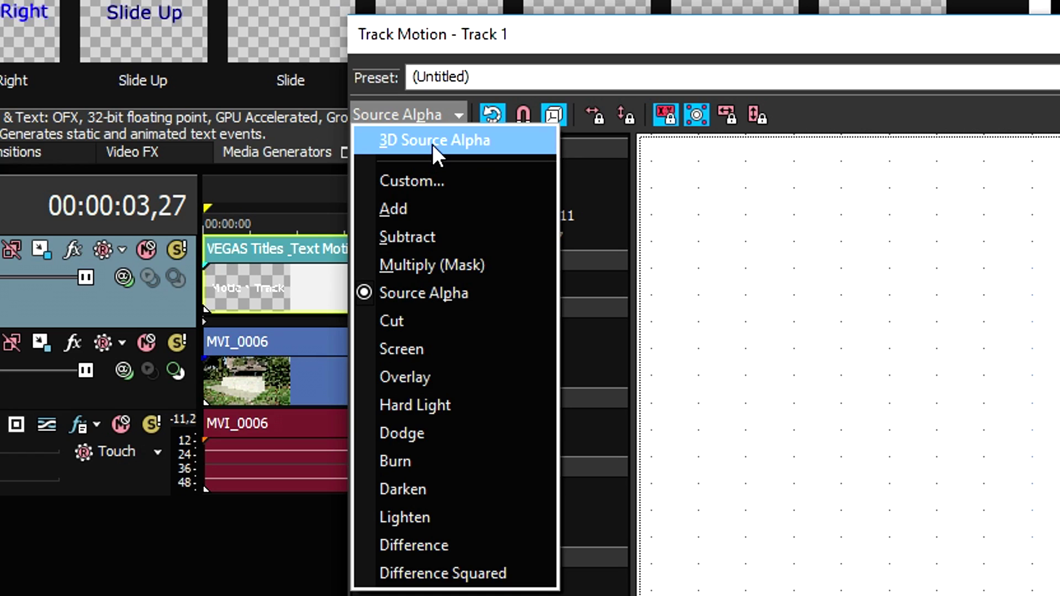
# Set the title track to 3D Source Alpha and resize, move and tilt its frame
pyautogui.click(428, 144)
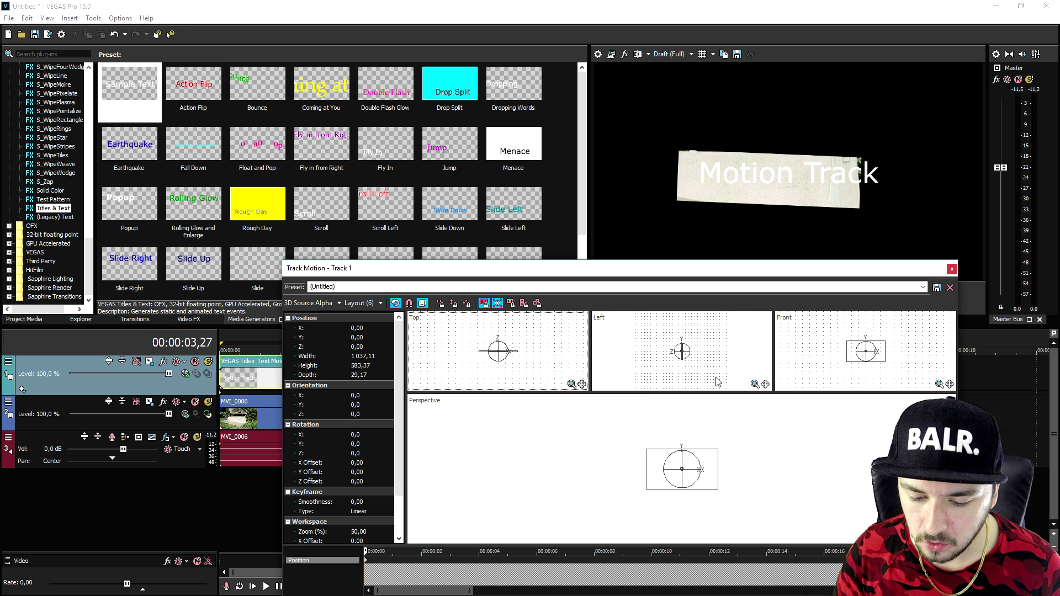
pyautogui.scroll(6, 510, 349)
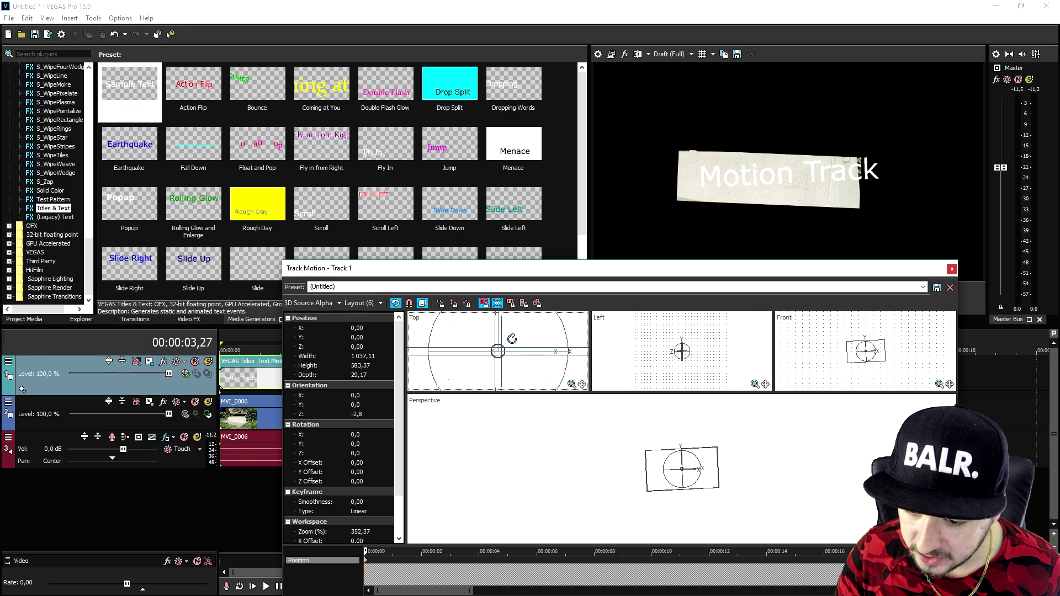
pyautogui.moveTo(505, 353); pyautogui.dragTo(527, 361)
pyautogui.moveTo(523, 359); pyautogui.dragTo(515, 352)
pyautogui.moveTo(525, 207); pyautogui.dragTo(488, 216)
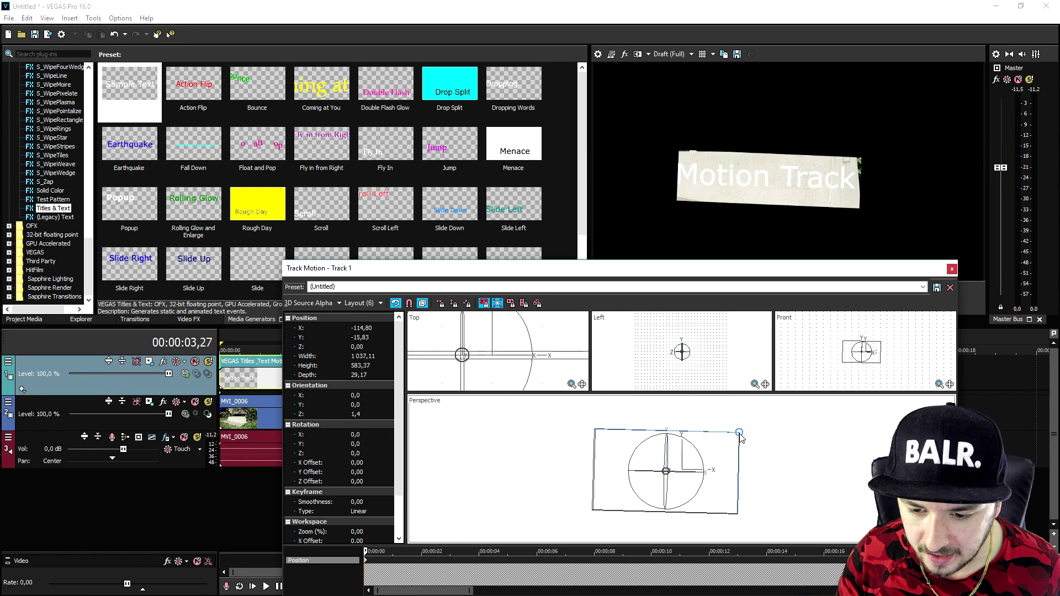
pyautogui.moveTo(740, 438); pyautogui.dragTo(696, 449)
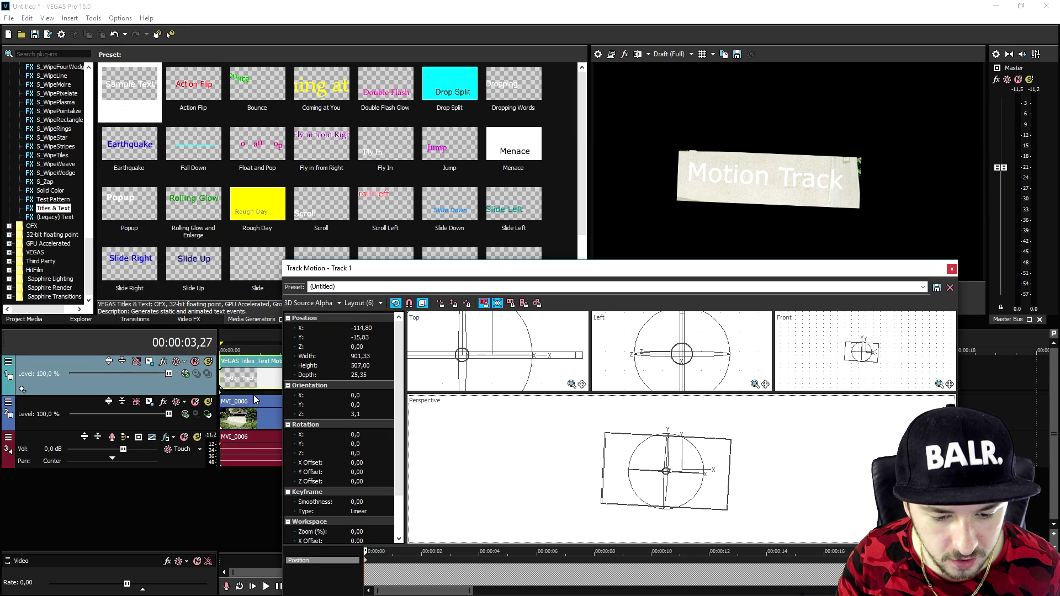
# Turn off Bézier Masking on MVI_0006, rotate the title to the bench side's angle, and close Track Motion
pyautogui.moveTo(554, 280); pyautogui.dragTo(507, 450)
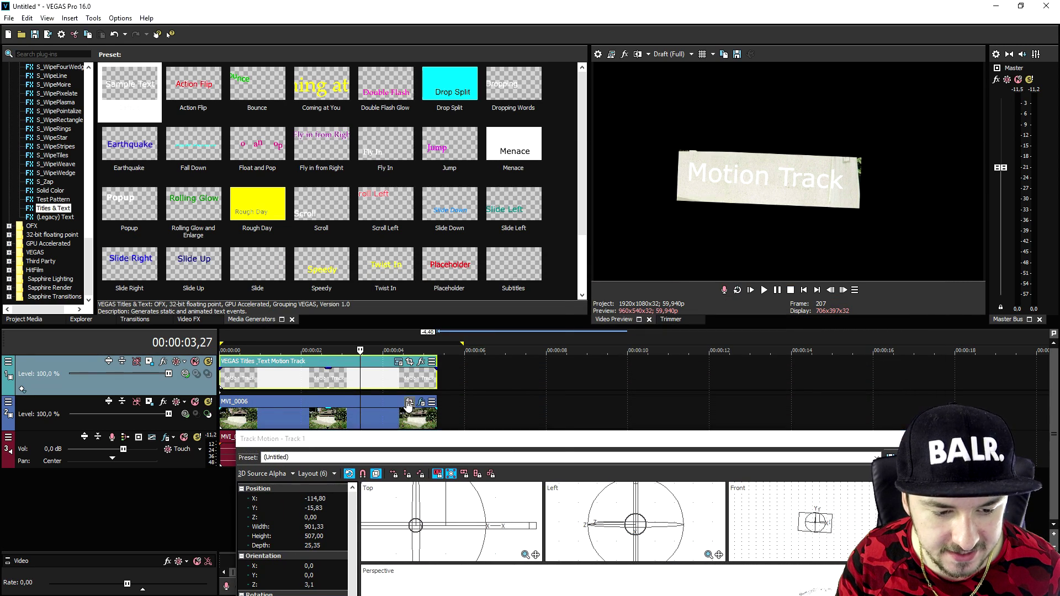
pyautogui.click(445, 362)
pyautogui.click(234, 129)
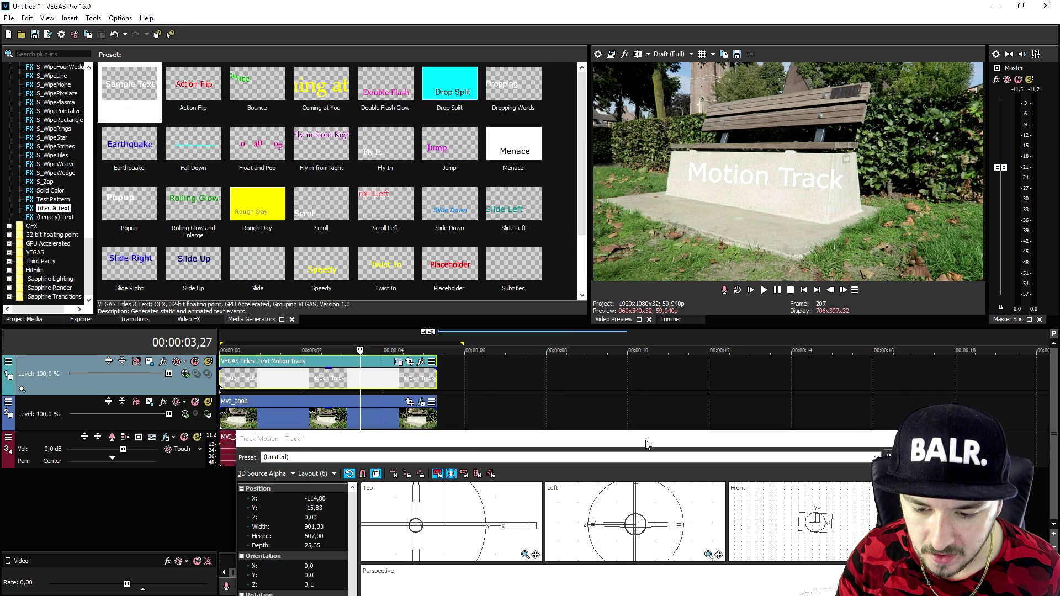
pyautogui.moveTo(635, 433); pyautogui.dragTo(635, 244)
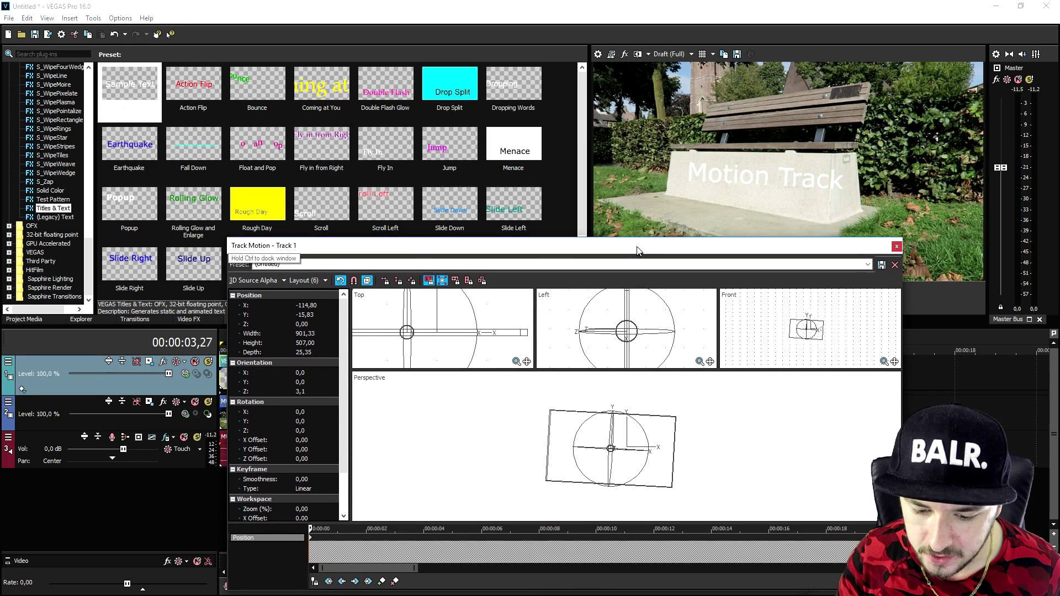
pyautogui.moveTo(628, 326); pyautogui.dragTo(620, 323)
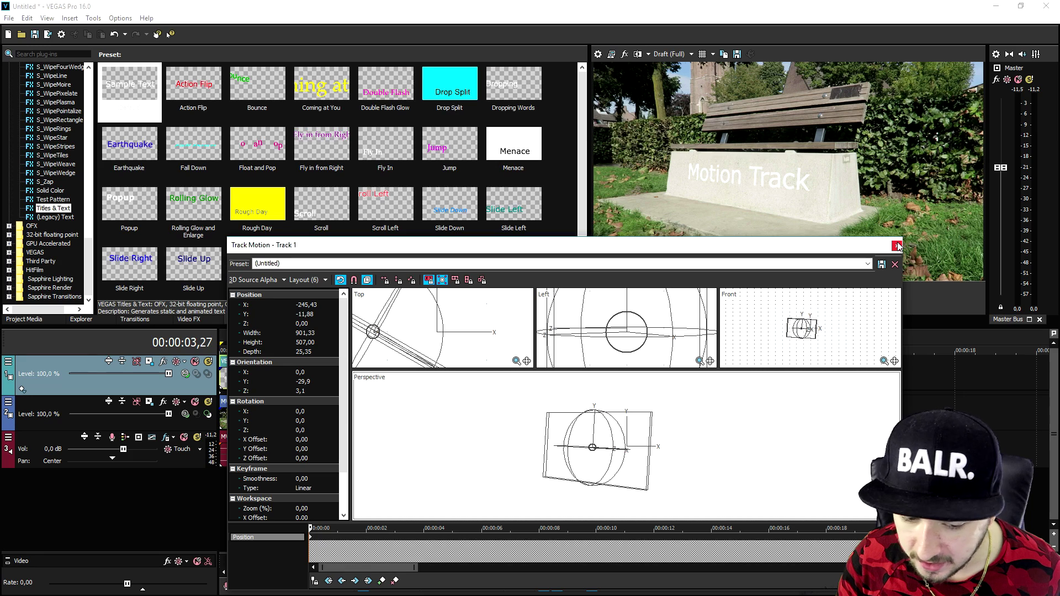
pyautogui.click(897, 246)
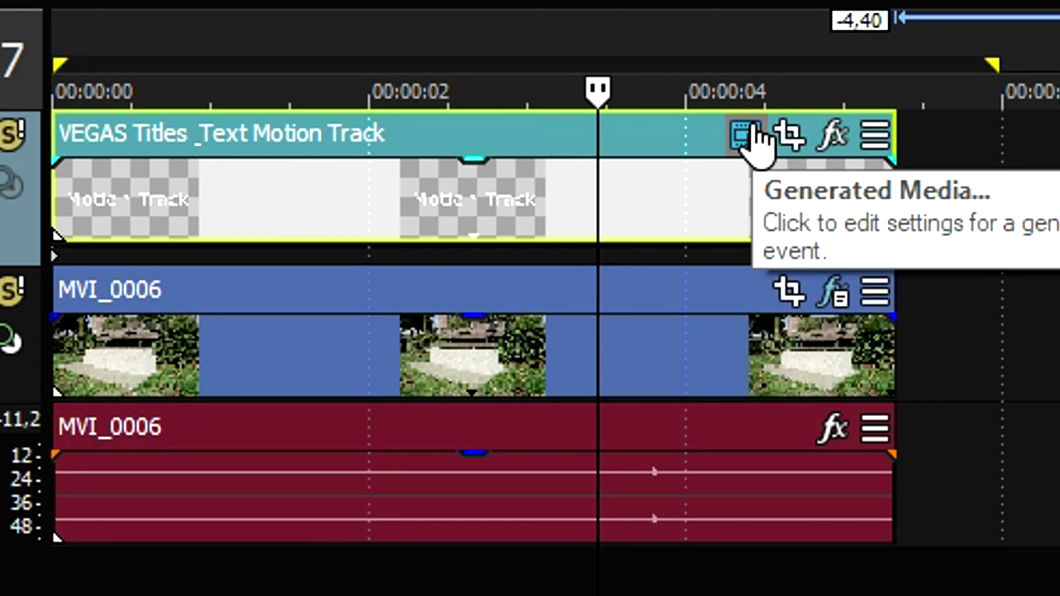
# Enable the title's Shadow and push its X offset to the right
pyautogui.click(749, 133)
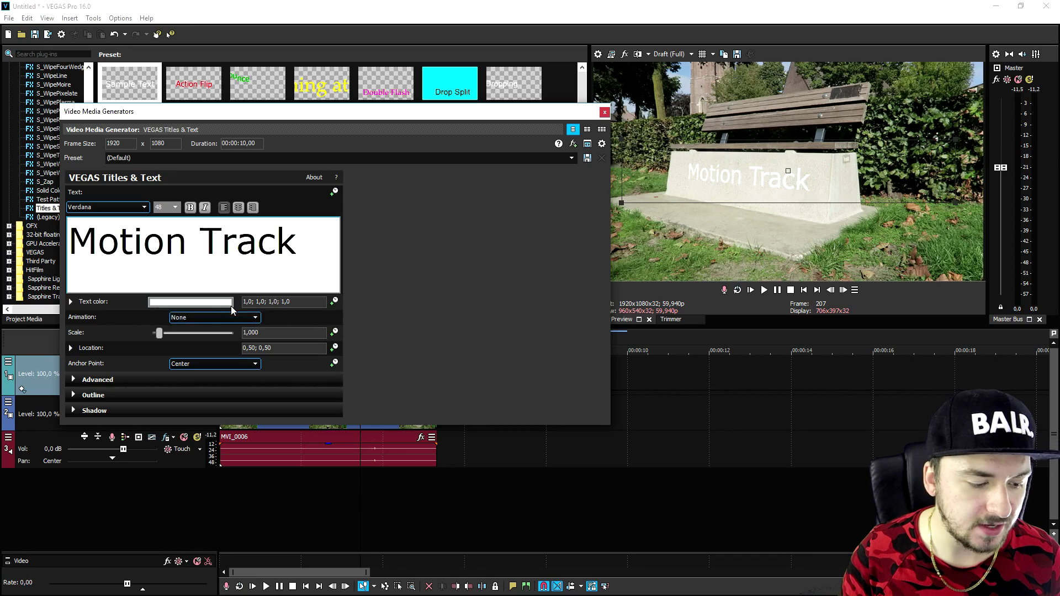
pyautogui.click(75, 411)
pyautogui.scroll(-3, 259, 386)
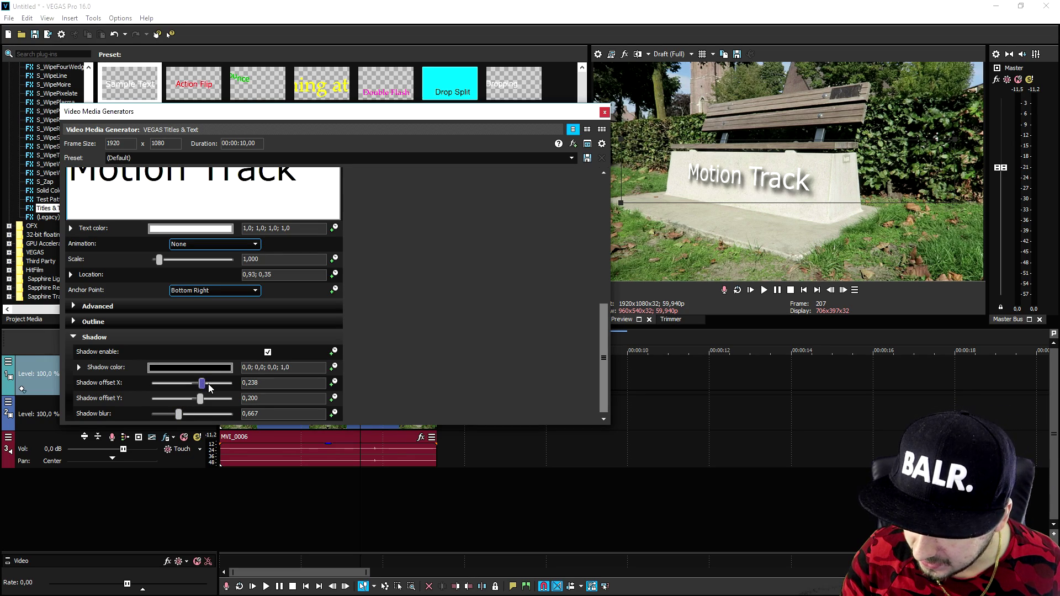
pyautogui.moveTo(202, 382)
pyautogui.mouseDown()
pyautogui.moveTo(179, 382)
pyautogui.moveTo(207, 392)
pyautogui.mouseUp()
# Add the Picture In Picture effect to the Motion Track title with Scale 1.105
pyautogui.click(604, 113)
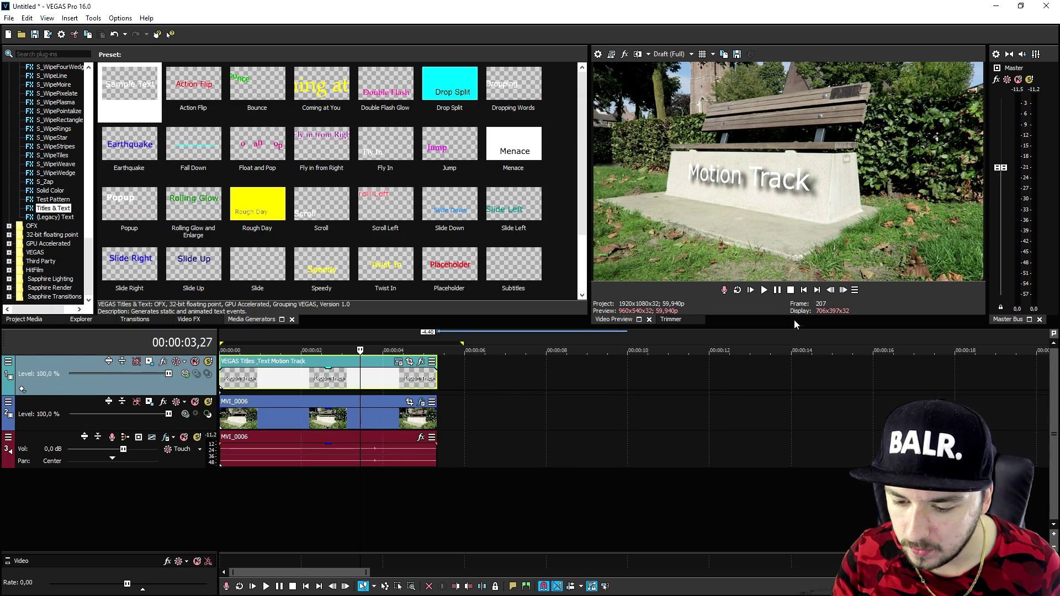
pyautogui.click(802, 291)
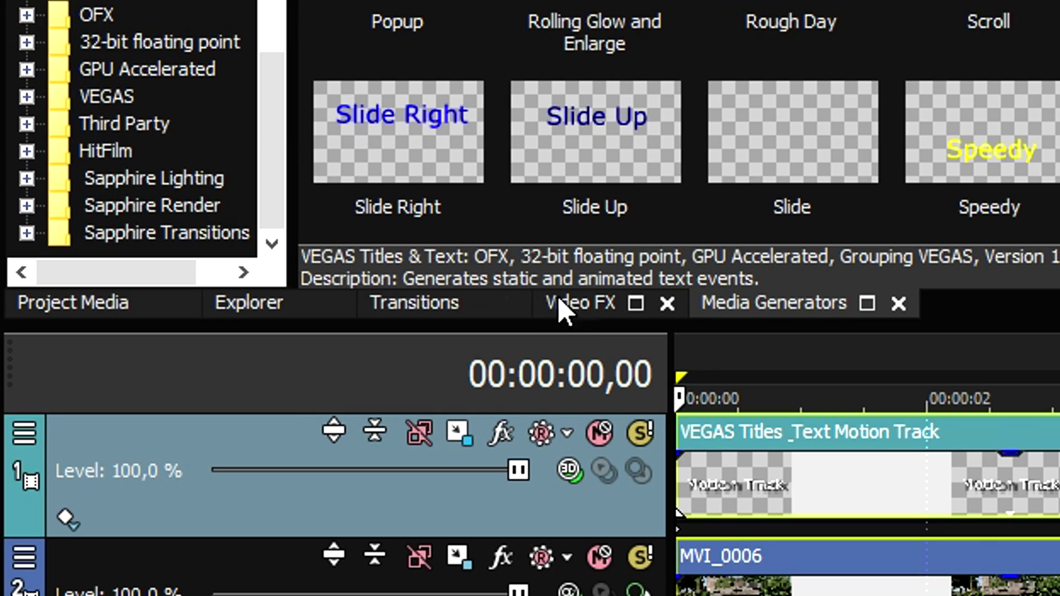
pyautogui.click(554, 308)
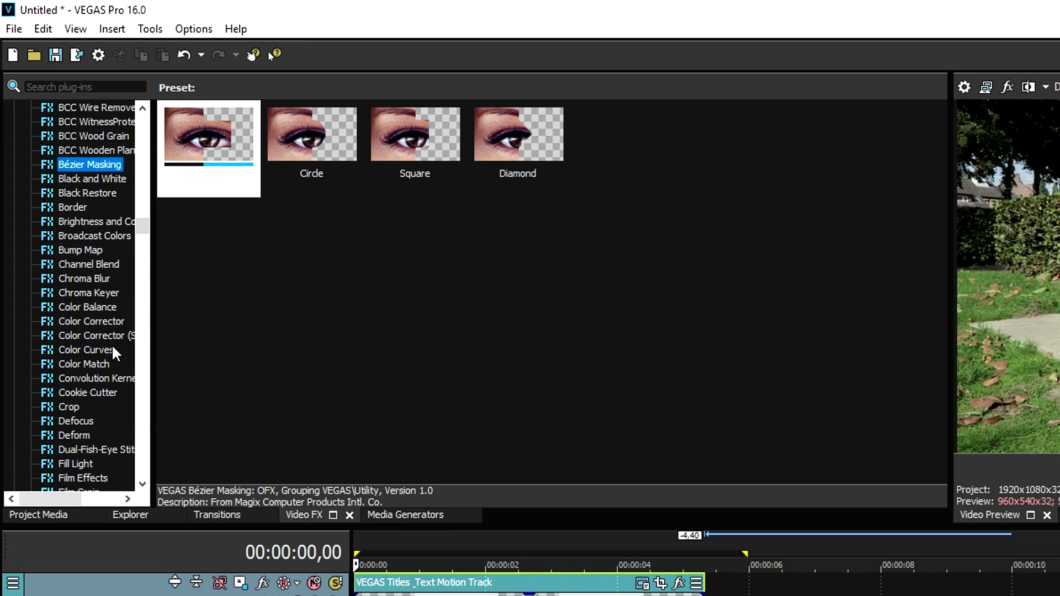
pyautogui.scroll(-10, 112, 344)
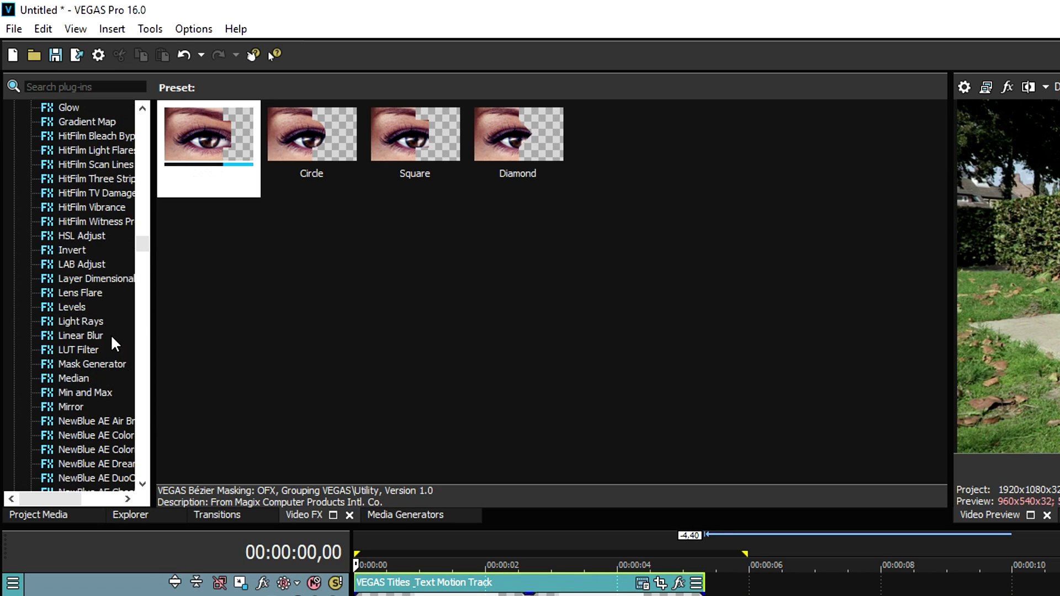
pyautogui.scroll(-20, 108, 339)
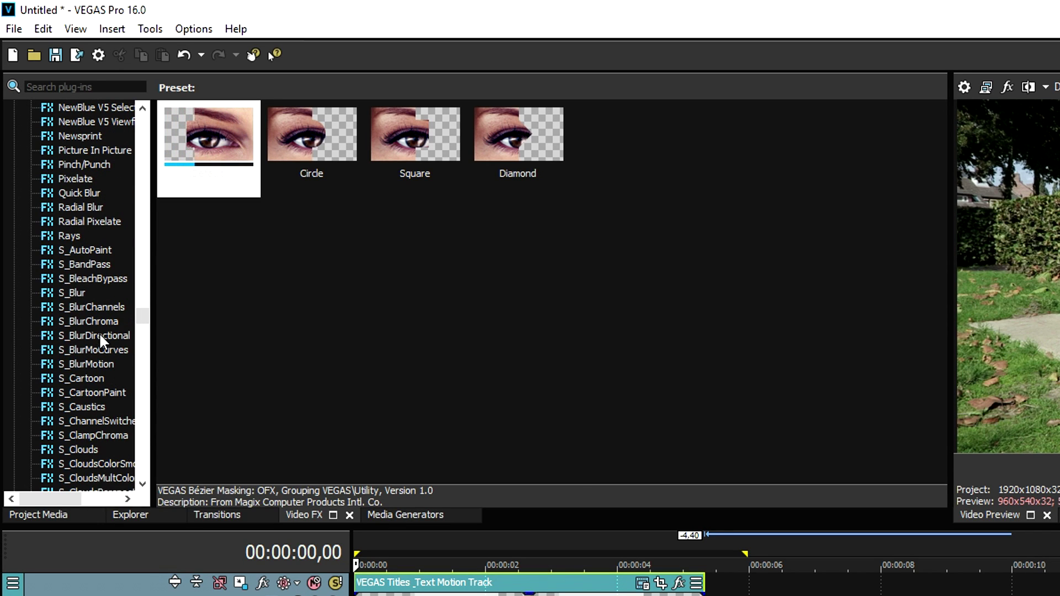
pyautogui.scroll(1, 99, 336)
pyautogui.click(92, 192)
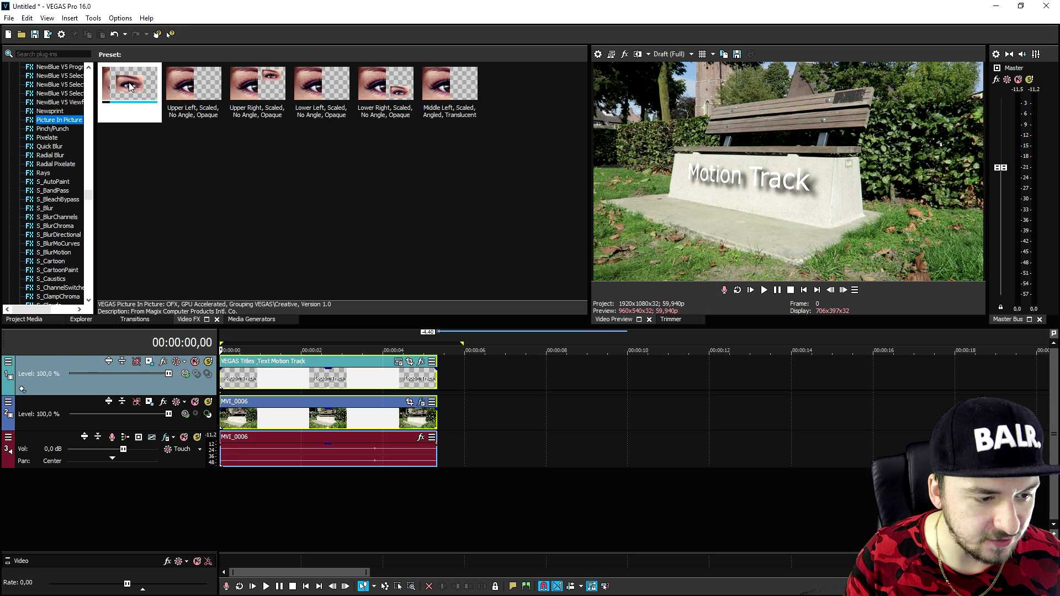
pyautogui.moveTo(131, 87); pyautogui.dragTo(339, 368)
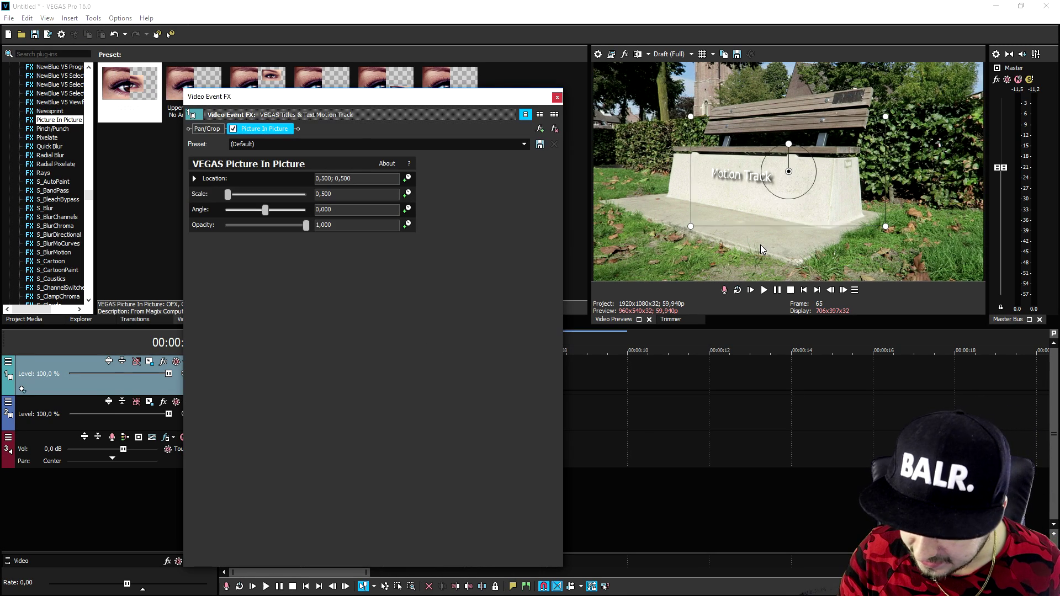
pyautogui.moveTo(690, 225); pyautogui.dragTo(562, 270)
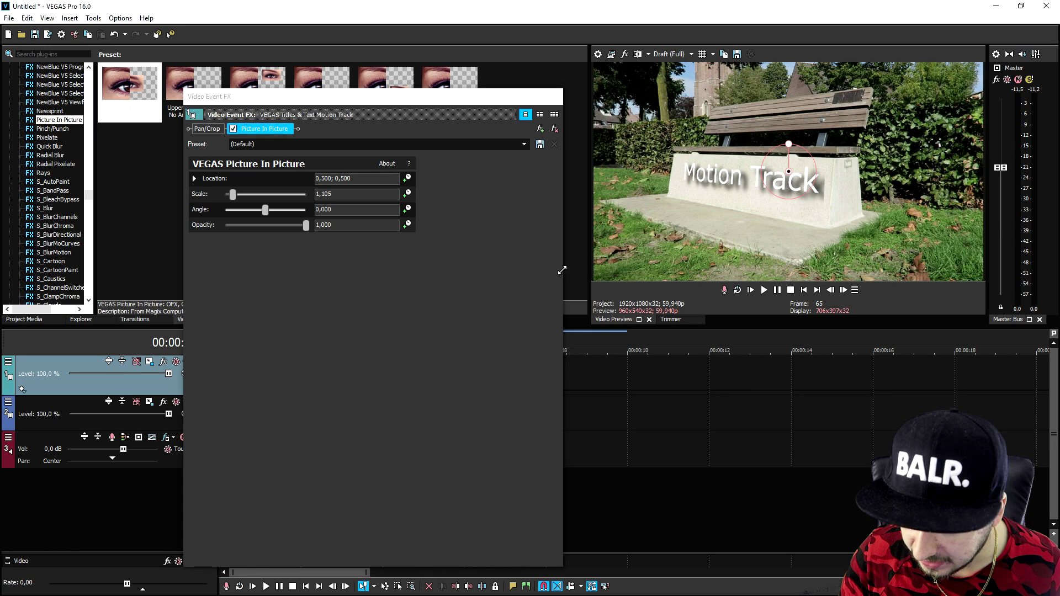
pyautogui.click(555, 96)
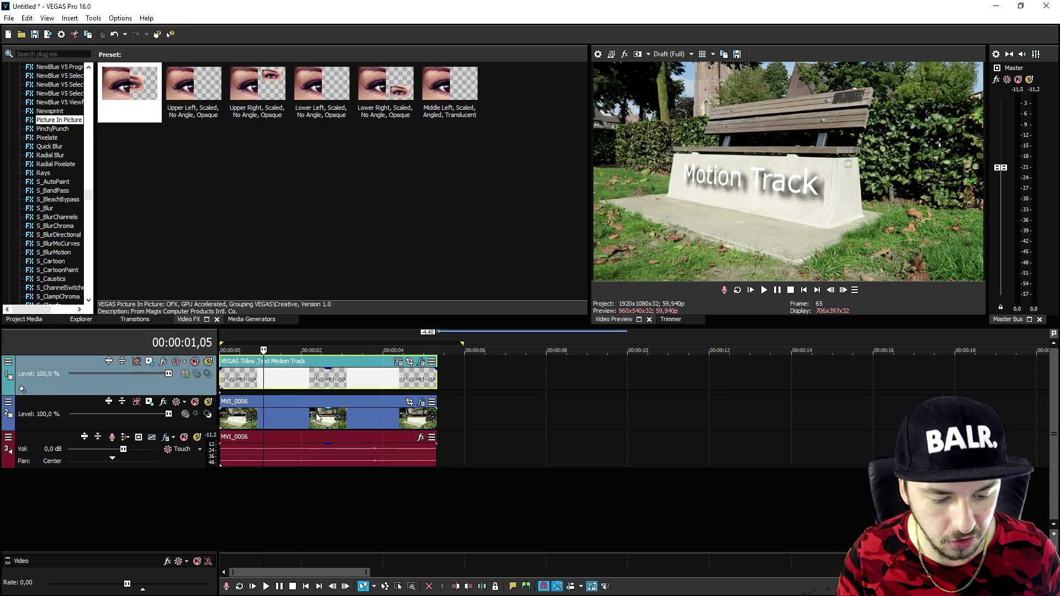
# Run the Copy Motion Track to PiP script on the selected events, then play back from the start
pyautogui.click(287, 418)
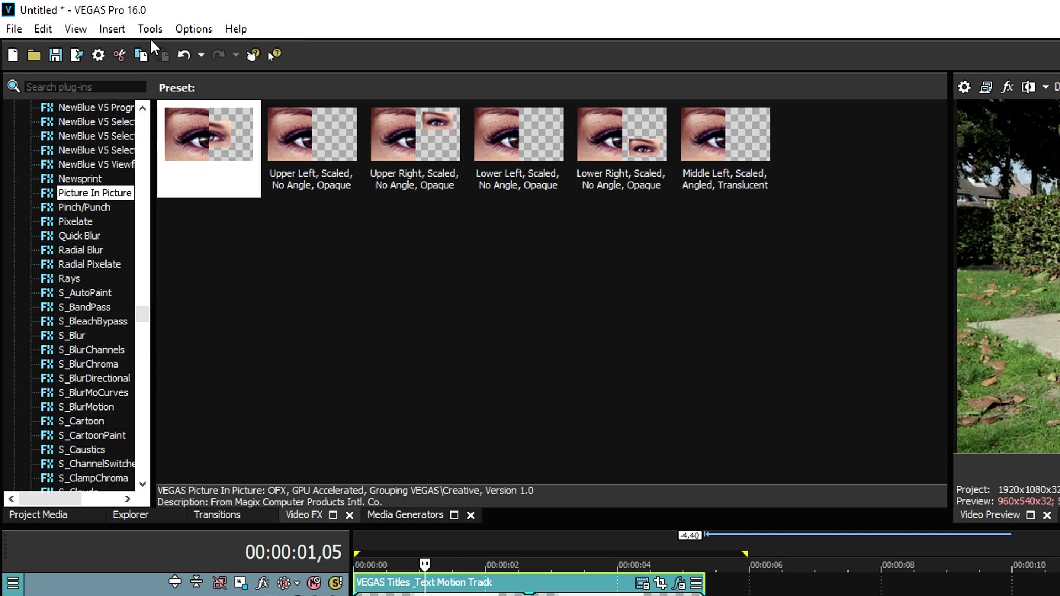
pyautogui.click(146, 32)
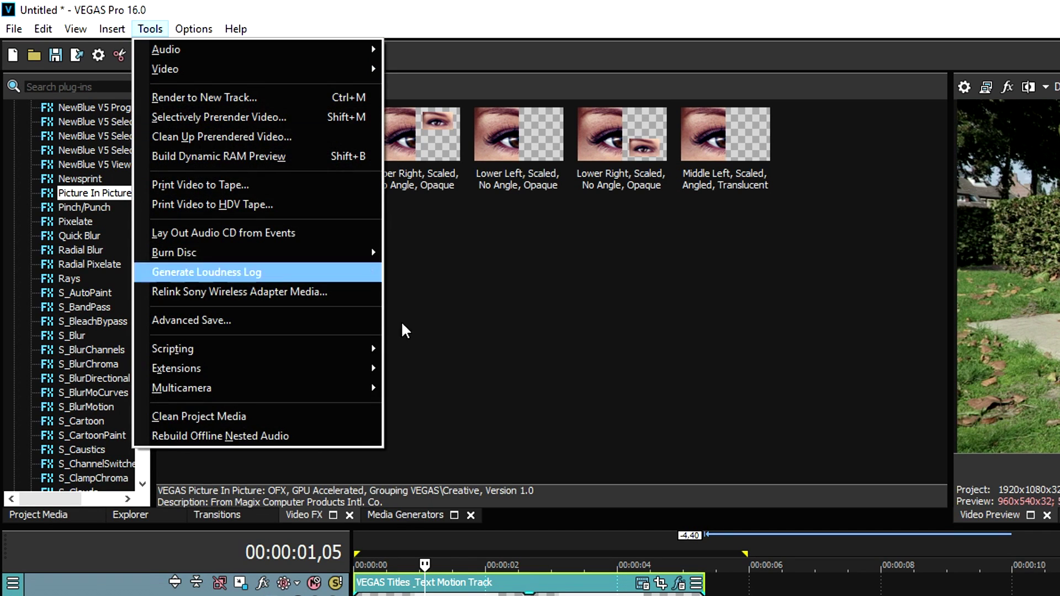
pyautogui.moveTo(345, 356)
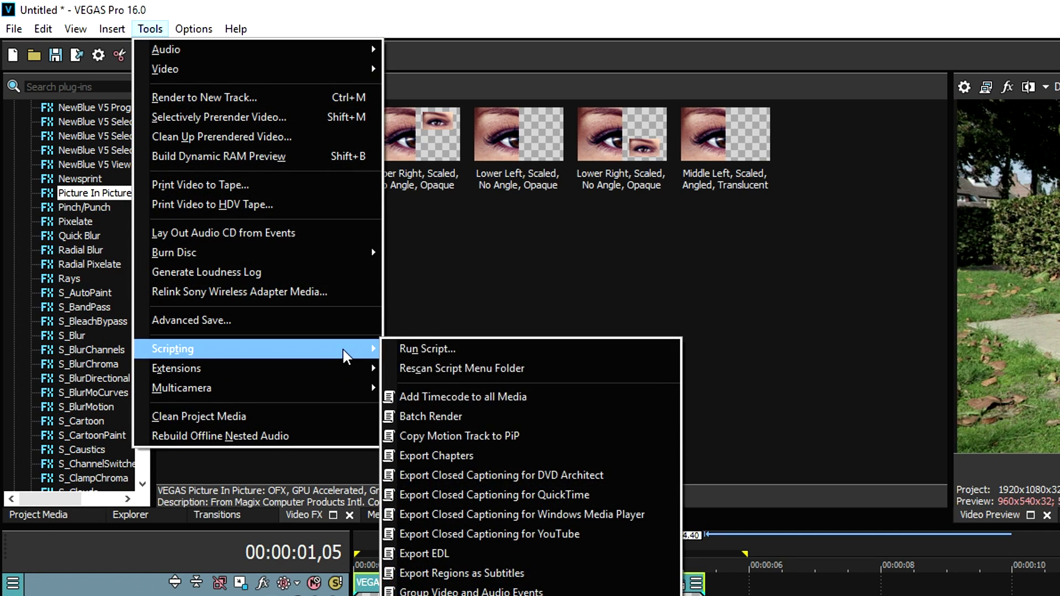
pyautogui.click(528, 436)
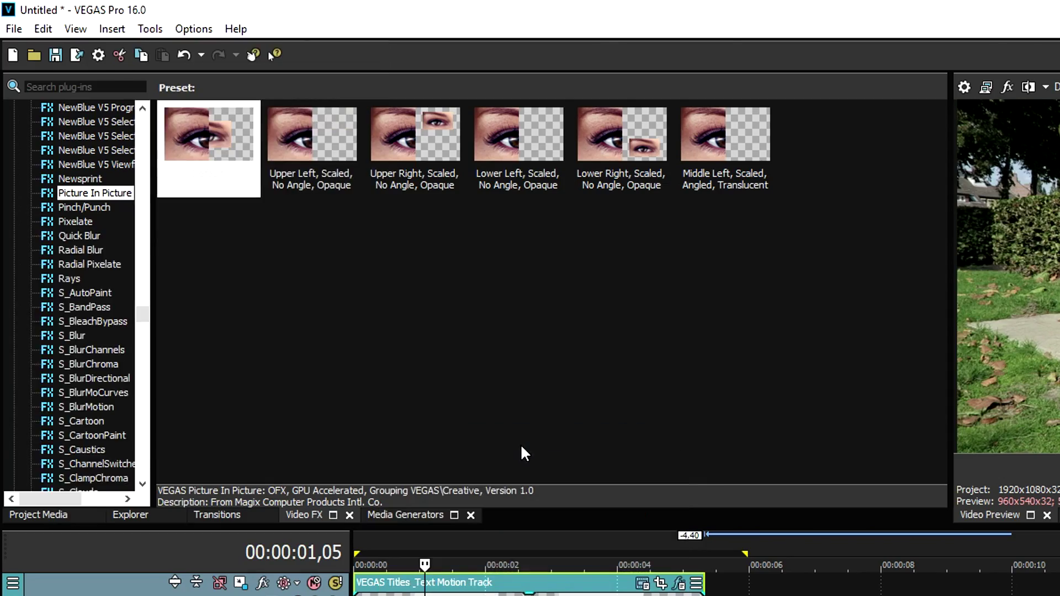
pyautogui.click(789, 291)
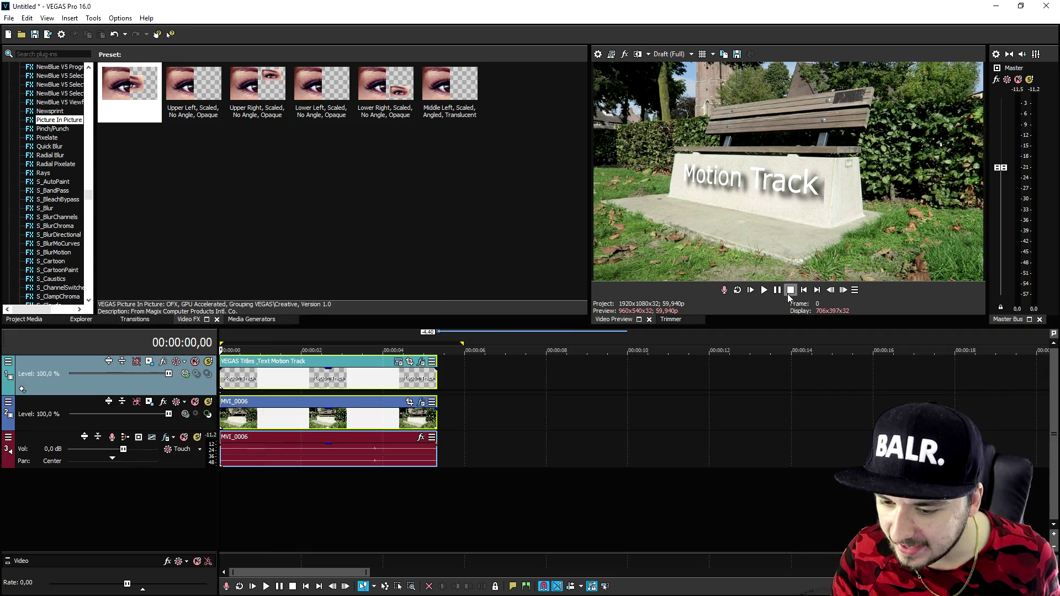
pyautogui.press('space')
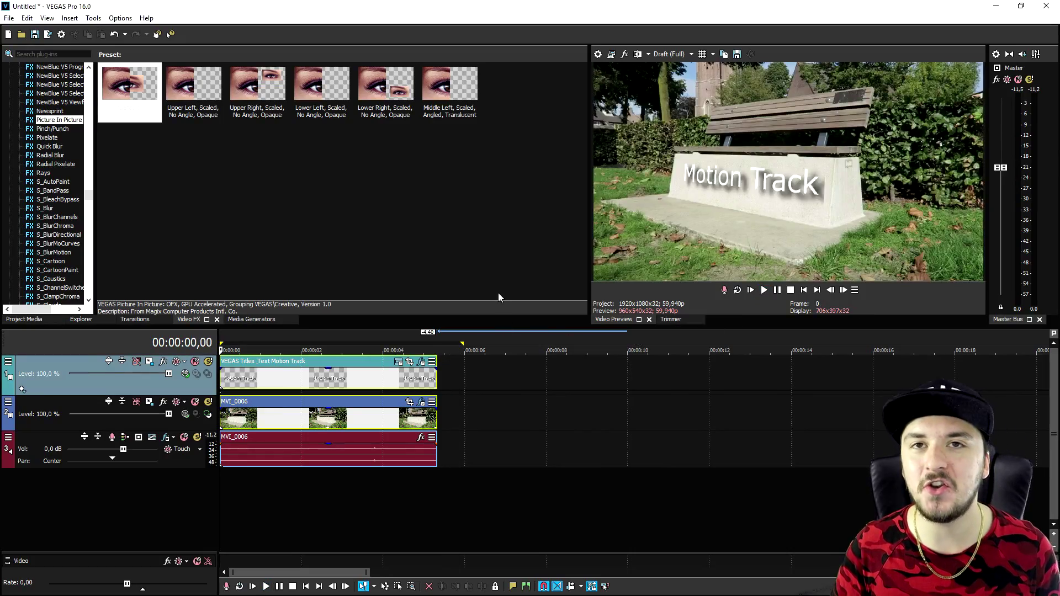
# Delete the Motion Track title event from the top track
pyautogui.click(277, 380)
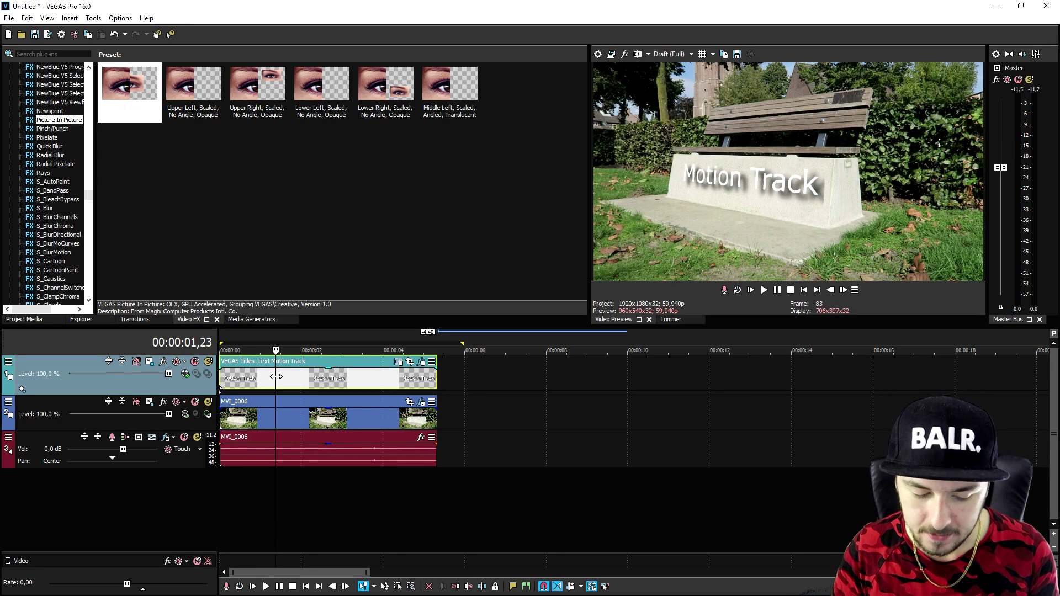
pyautogui.click(285, 386)
pyautogui.press('Delete')
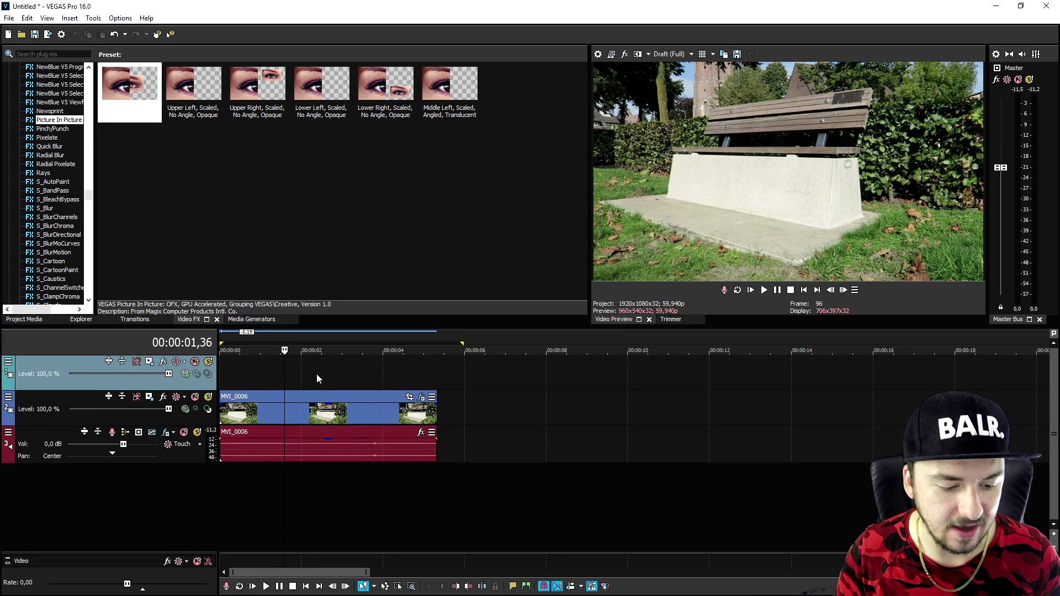
# Place the YouTube banner PNG from Project Media onto track 1
pyautogui.click(32, 318)
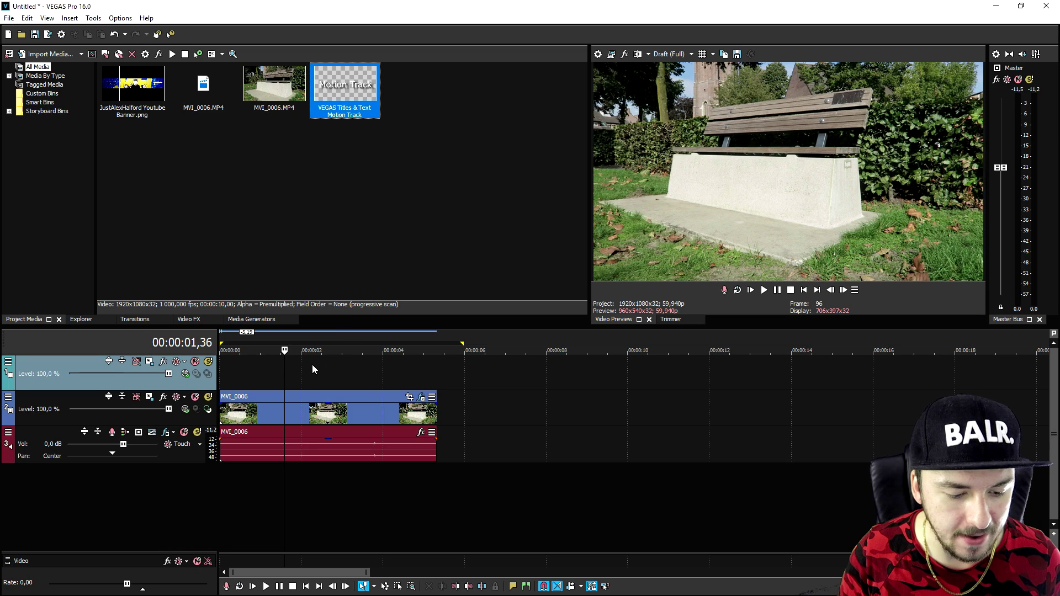
pyautogui.moveTo(370, 337); pyautogui.dragTo(384, 337)
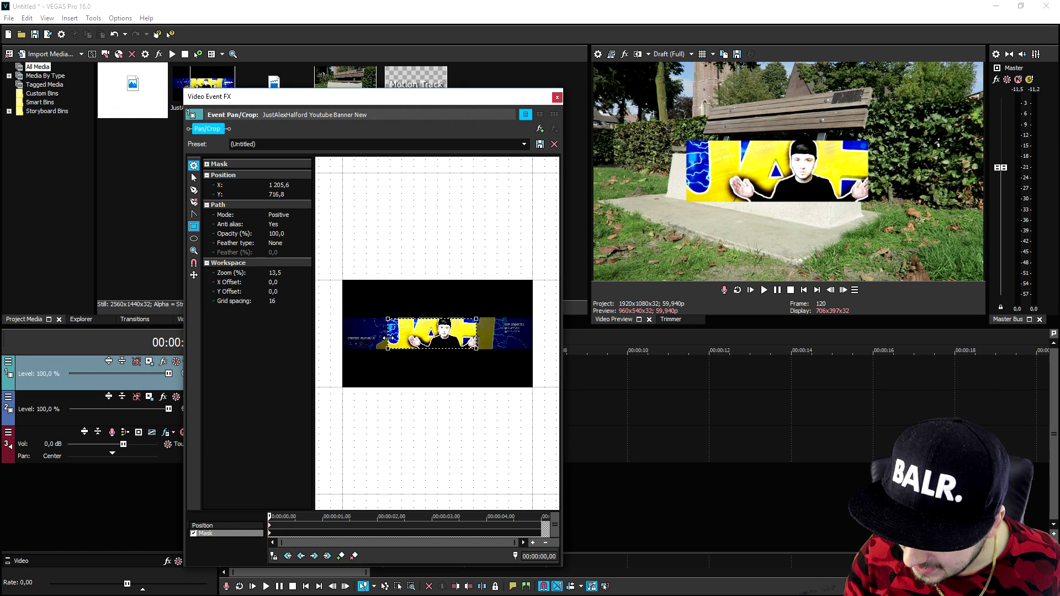
pyautogui.click(557, 97)
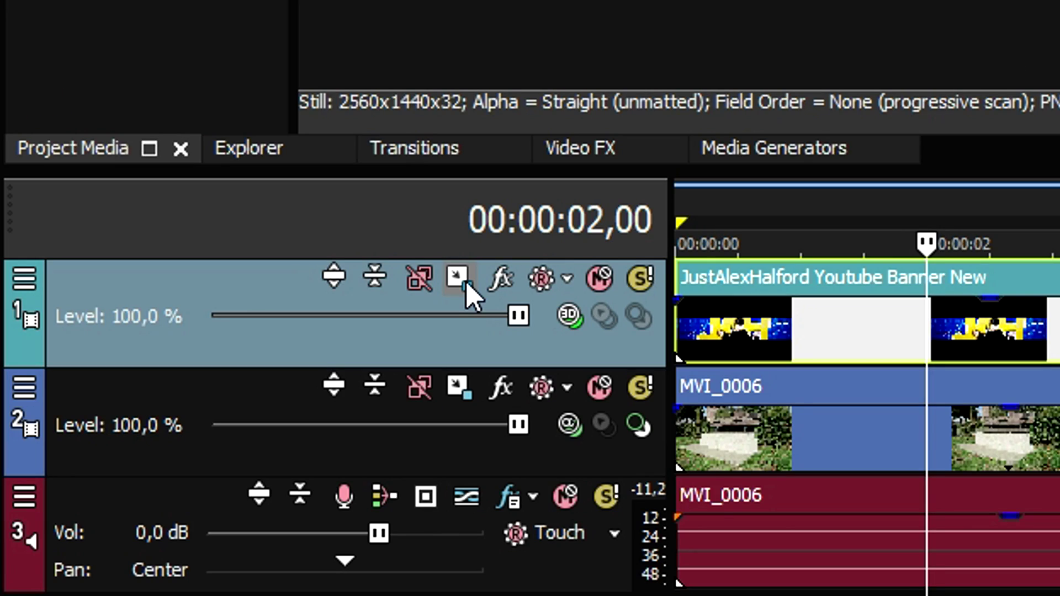
# Open Track Motion for the banner track and keep 3D Source Alpha compositing
pyautogui.click(150, 362)
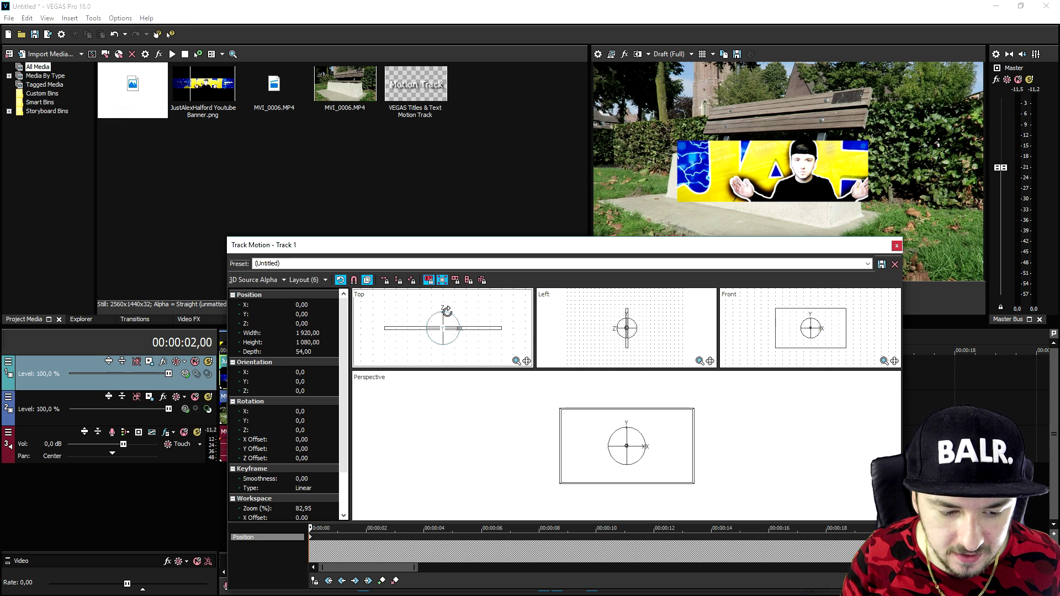
pyautogui.click(811, 27)
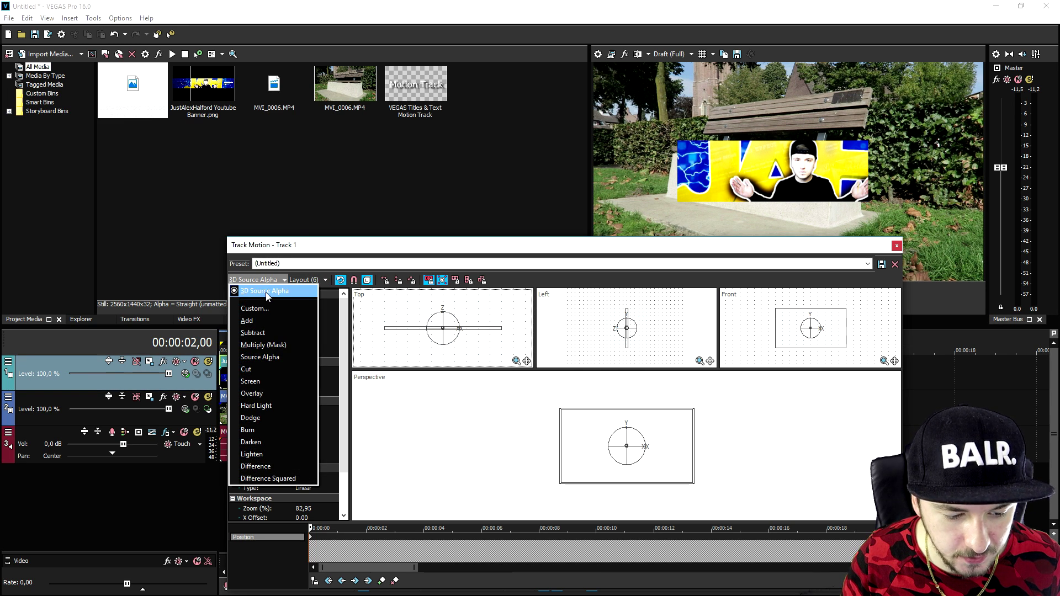
pyautogui.click(266, 292)
pyautogui.scroll(3, 441, 328)
pyautogui.moveTo(503, 250); pyautogui.dragTo(572, 316)
# Rotate, shrink to about 1453 by 818, and position the banner along the bench side
pyautogui.moveTo(532, 372); pyautogui.dragTo(555, 378)
pyautogui.moveTo(768, 469); pyautogui.dragTo(724, 503)
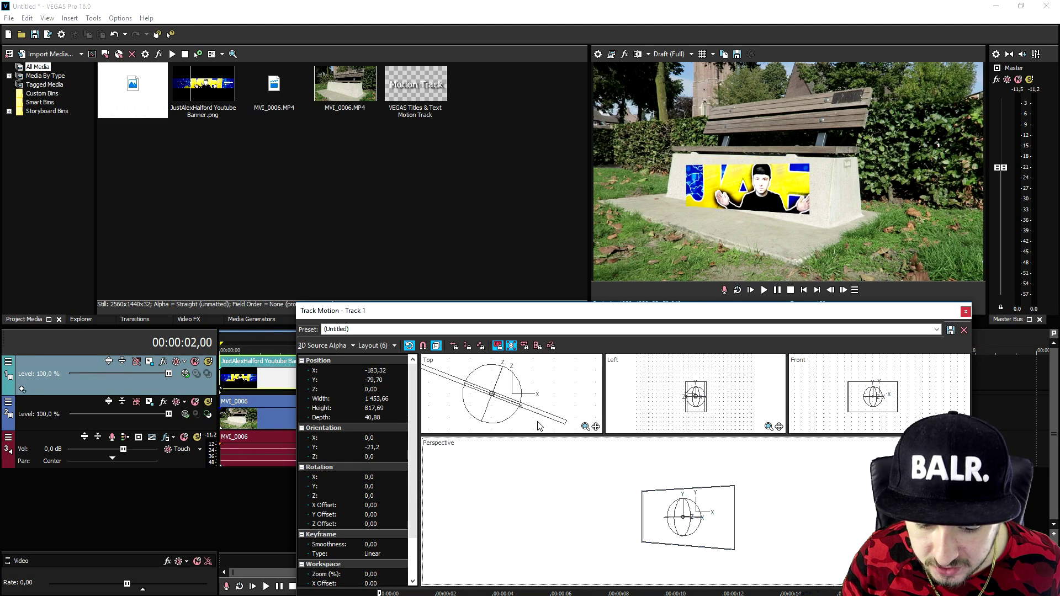
pyautogui.moveTo(515, 405); pyautogui.dragTo(498, 393)
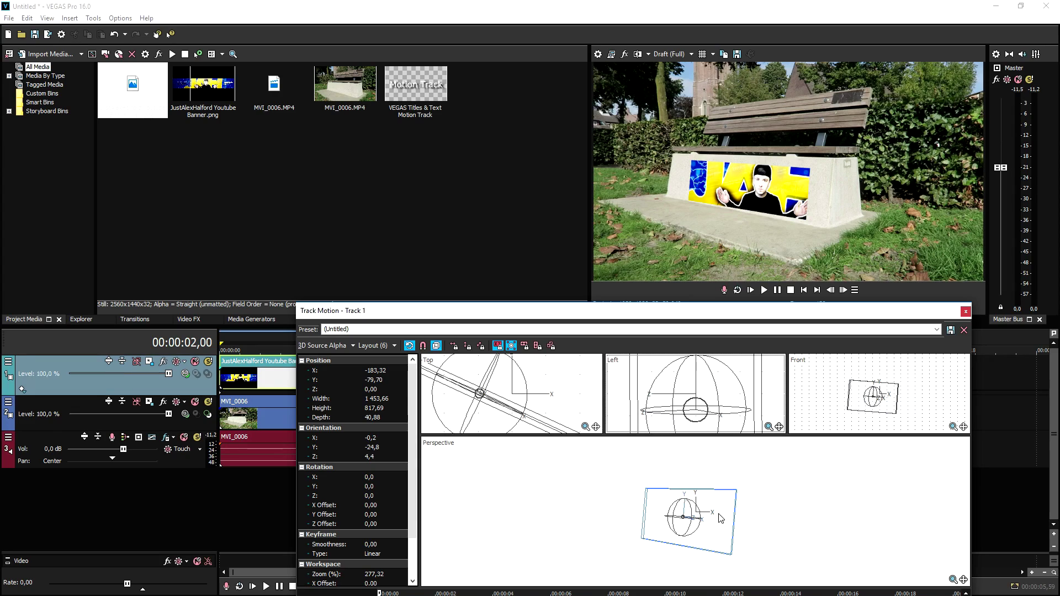
pyautogui.moveTo(720, 518); pyautogui.dragTo(725, 511)
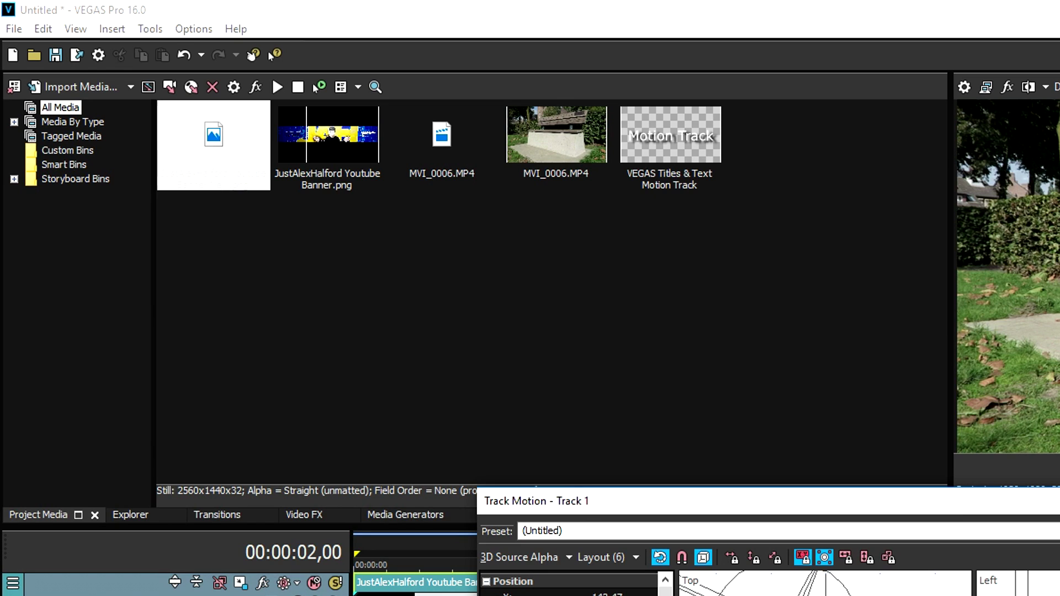
# Add Picture In Picture to the banner event with scale about 0,975
pyautogui.hotkey('alt', 'F4')
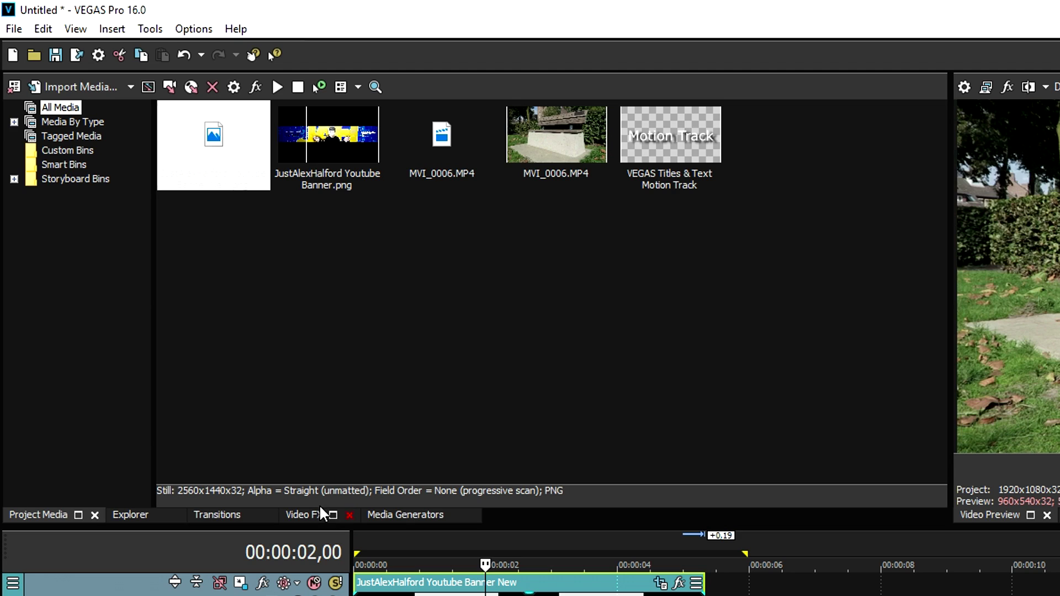
pyautogui.click(299, 513)
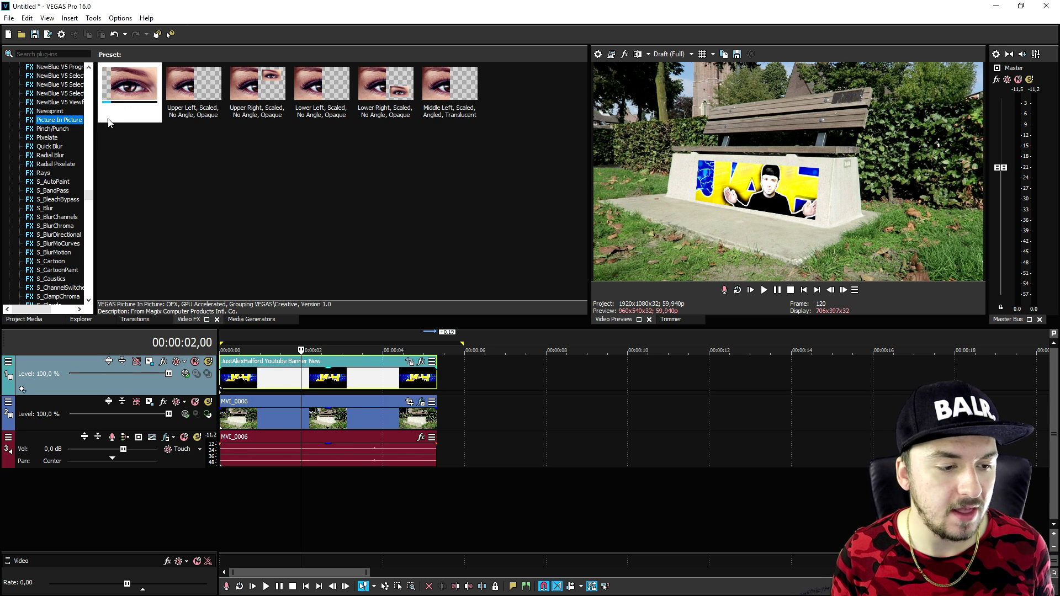
pyautogui.moveTo(109, 123); pyautogui.dragTo(338, 381)
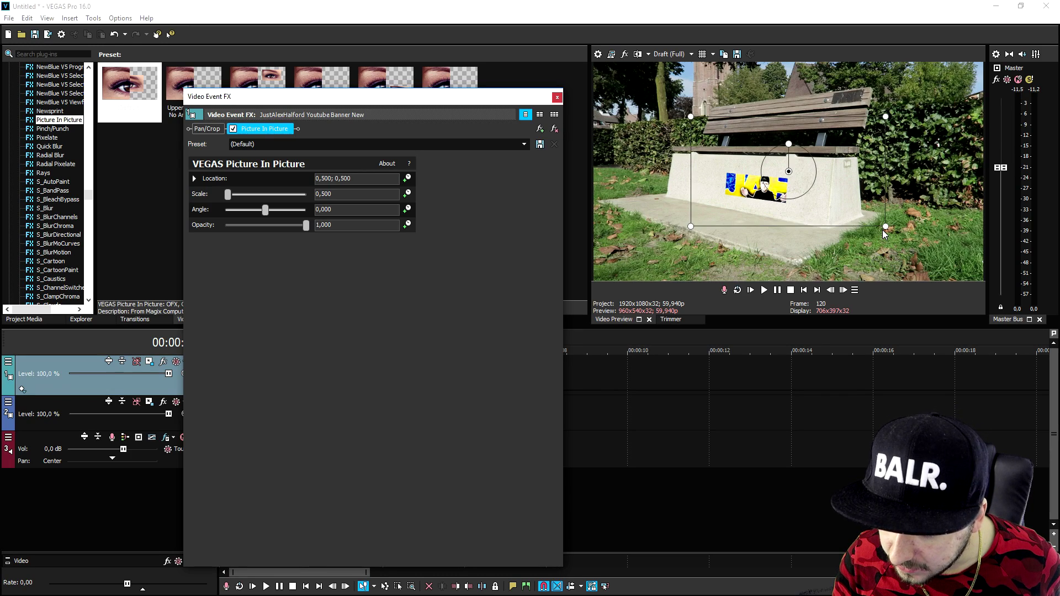
pyautogui.moveTo(885, 226); pyautogui.dragTo(978, 263)
pyautogui.click(557, 98)
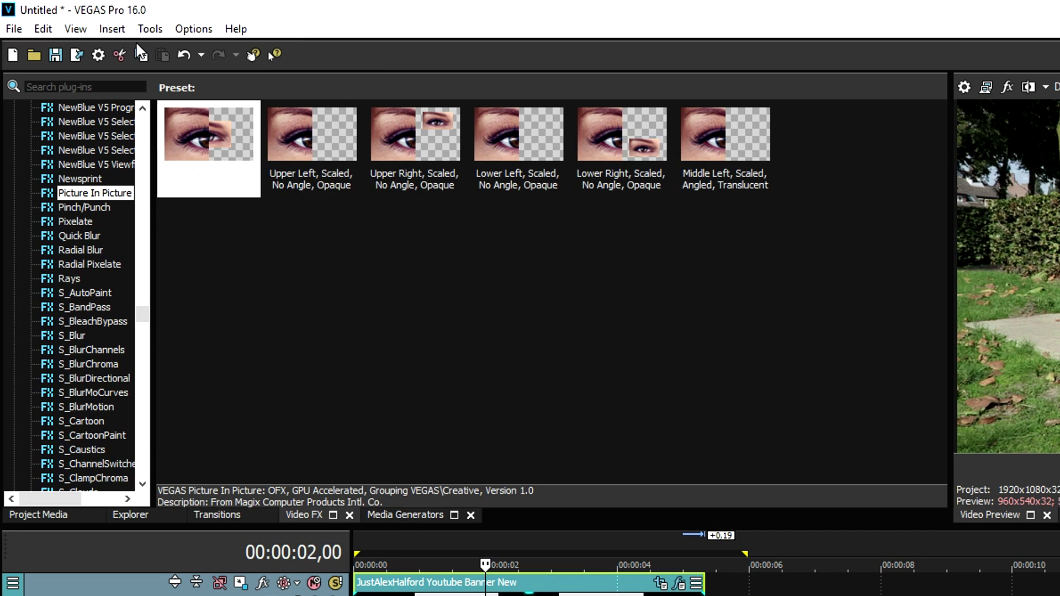
# Run the Copy Motion Track to PiP script to pin the banner to the bench
pyautogui.click(149, 28)
pyautogui.moveTo(313, 353)
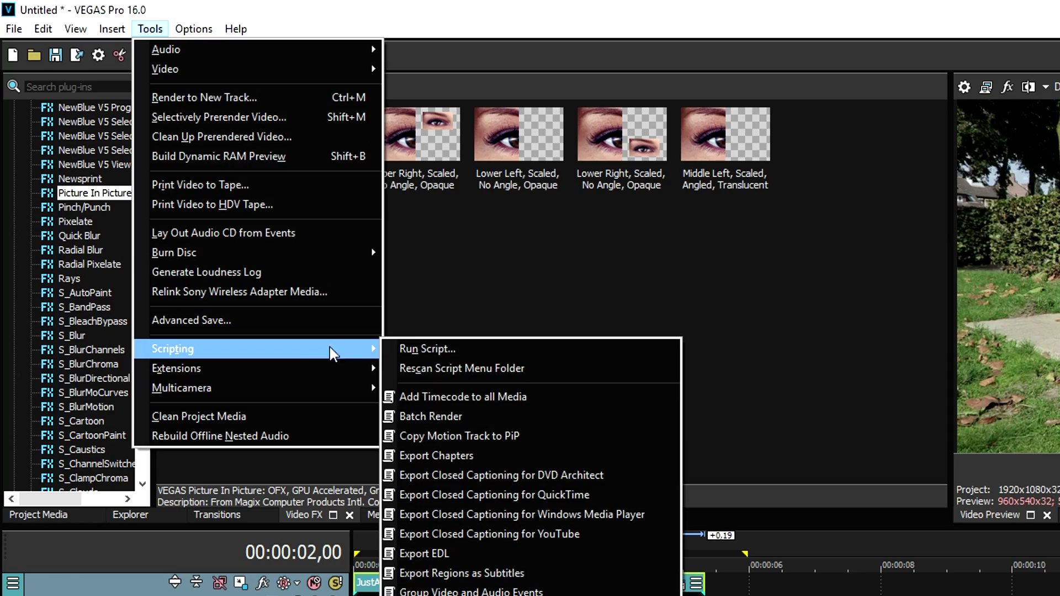
pyautogui.click(558, 440)
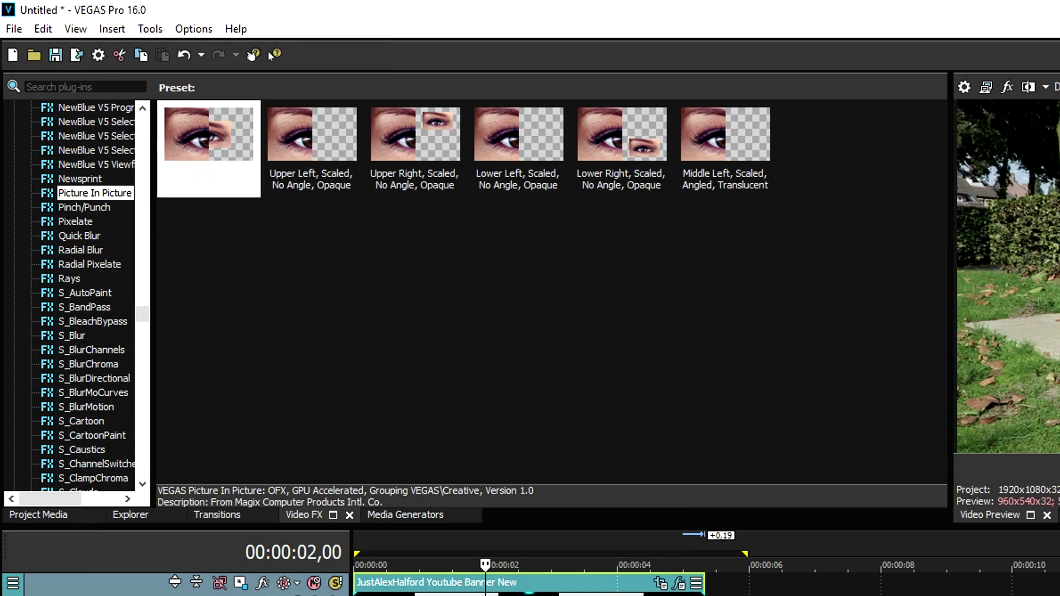